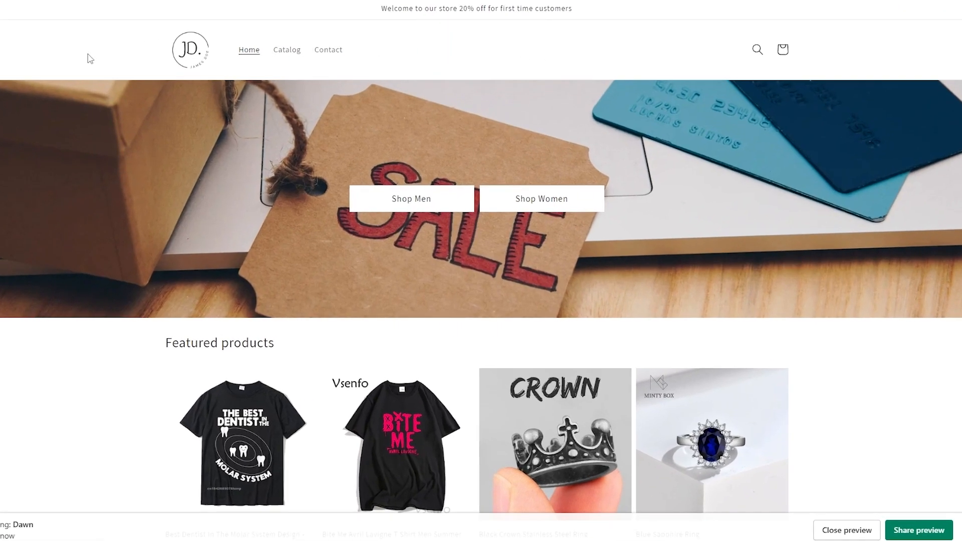
pyautogui.scroll(-1, 803, 51)
pyautogui.scroll(1, 801, 50)
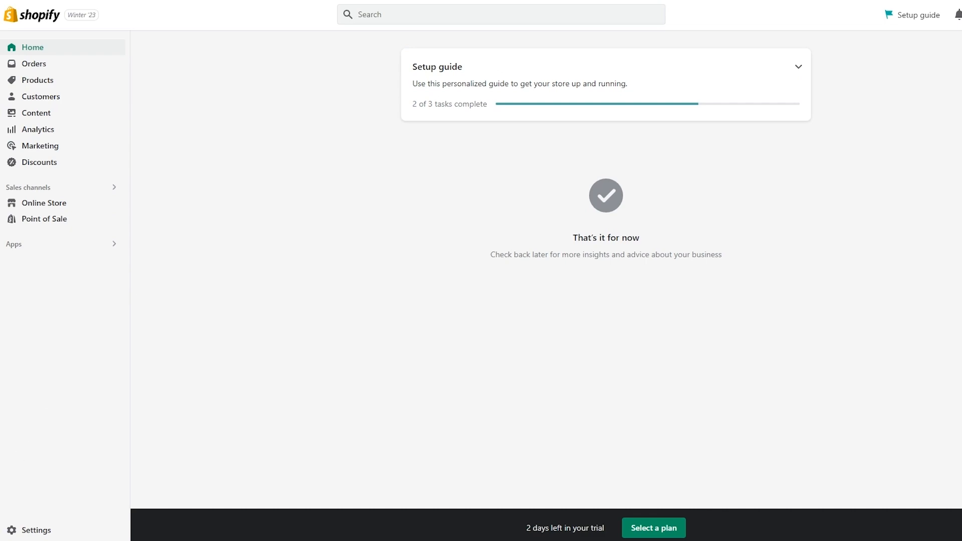
# Open the online store's navigation settings in the Shopify admin.
pyautogui.click(53, 536)
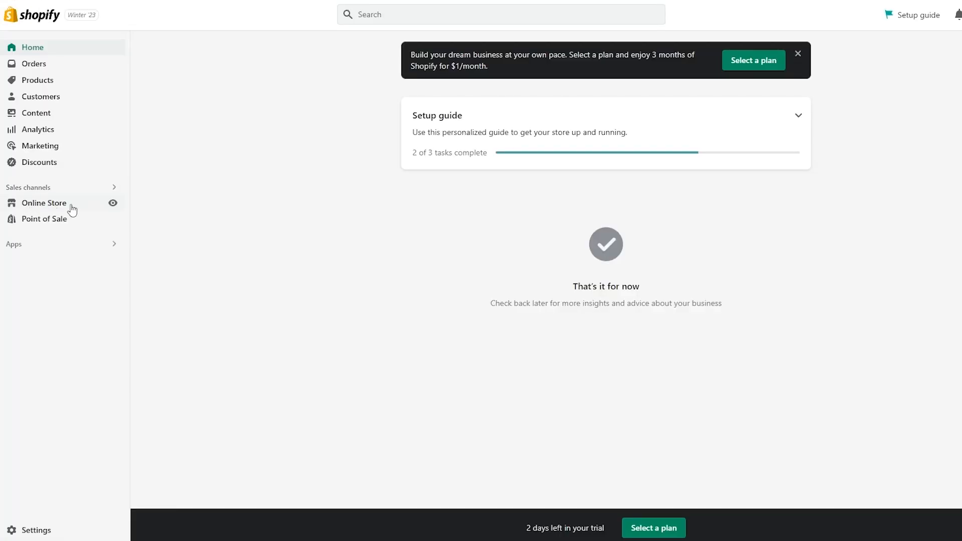
pyautogui.click(36, 203)
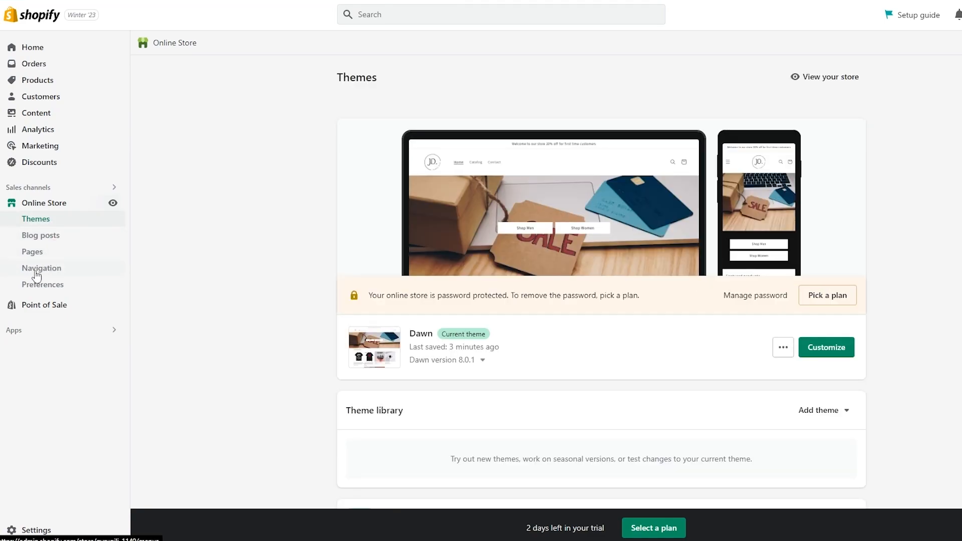
pyautogui.click(36, 273)
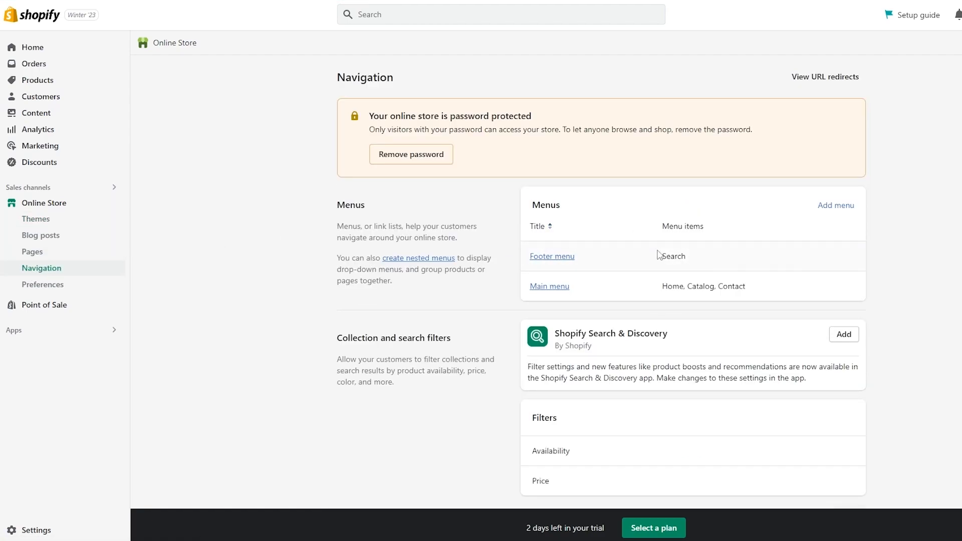
pyautogui.scroll(-1, 690, 227)
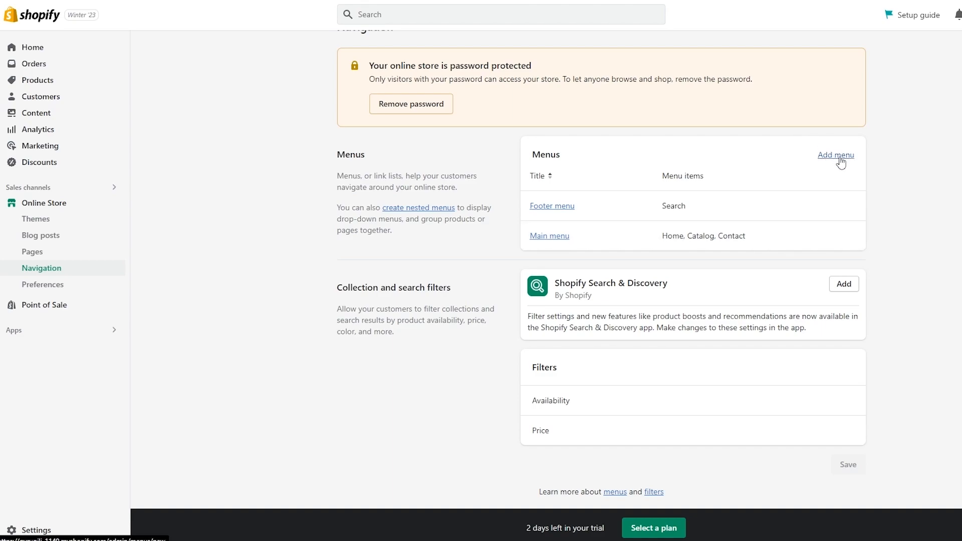
pyautogui.click(548, 178)
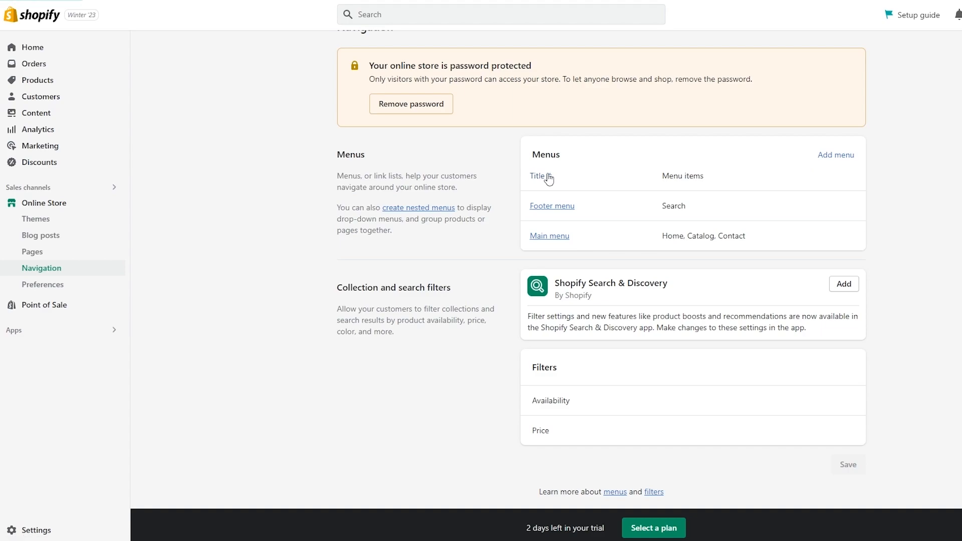
pyautogui.click(841, 156)
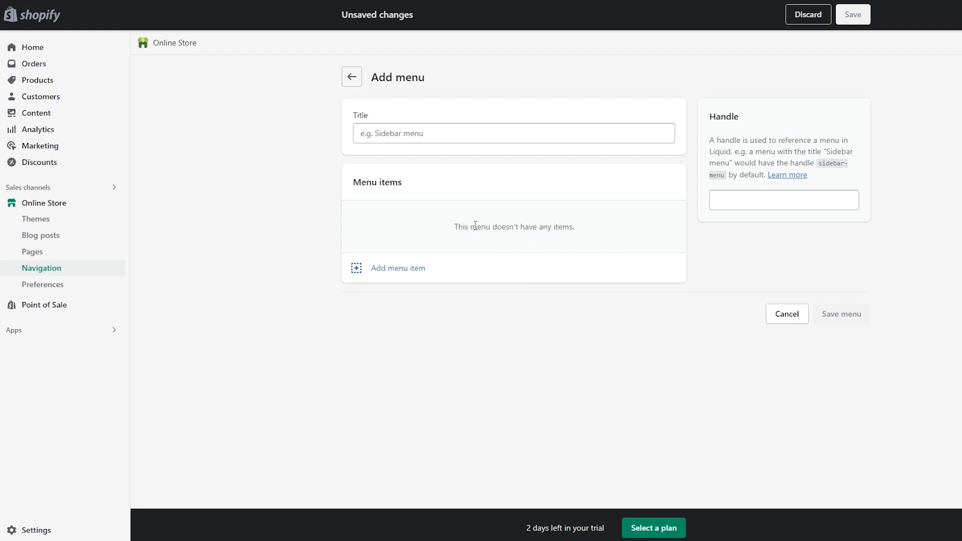
pyautogui.click(352, 83)
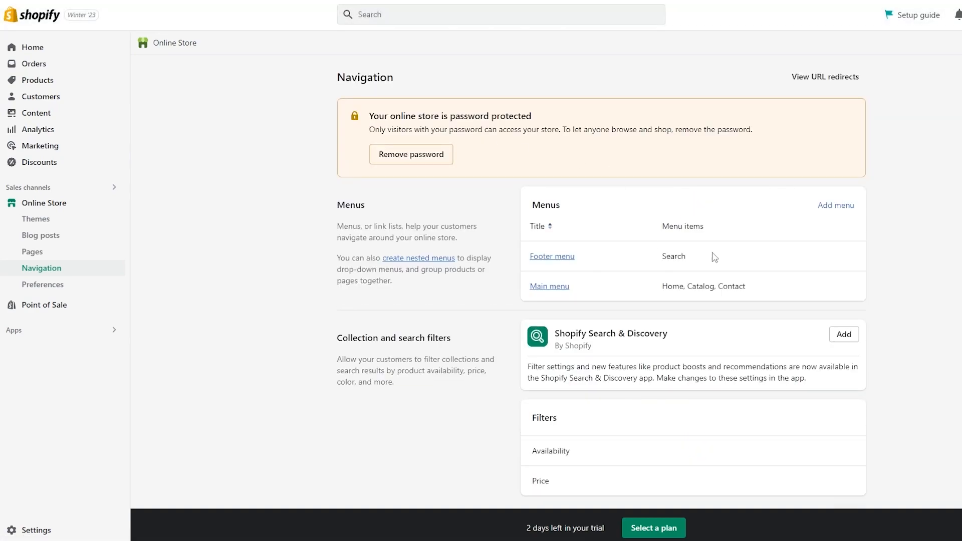
# Open the main menu for editing and view the link options of its Contact item.
pyautogui.click(549, 287)
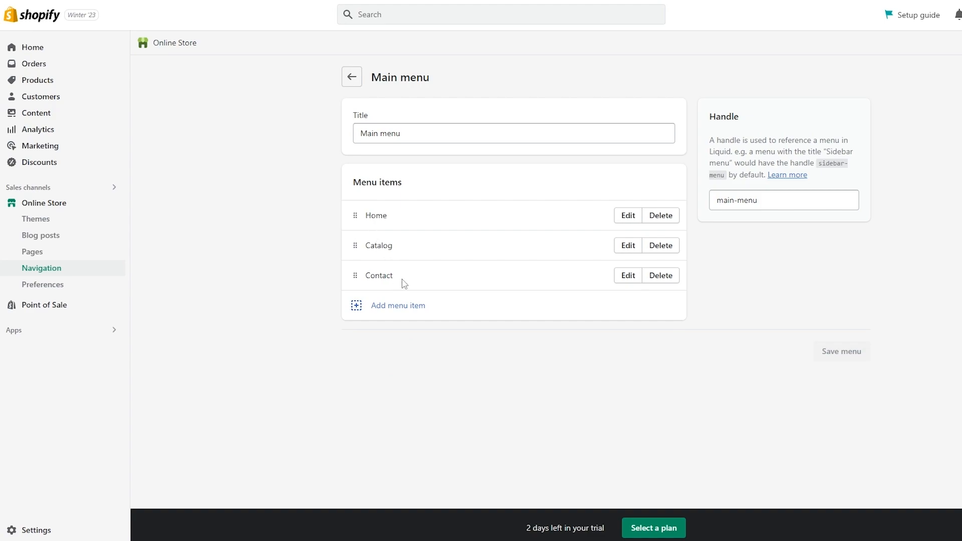
pyautogui.click(626, 276)
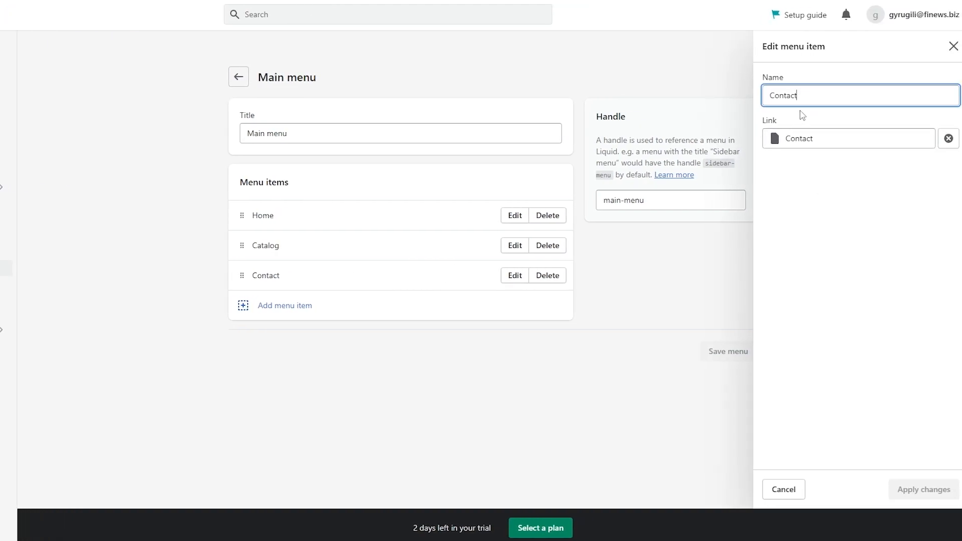
pyautogui.click(800, 143)
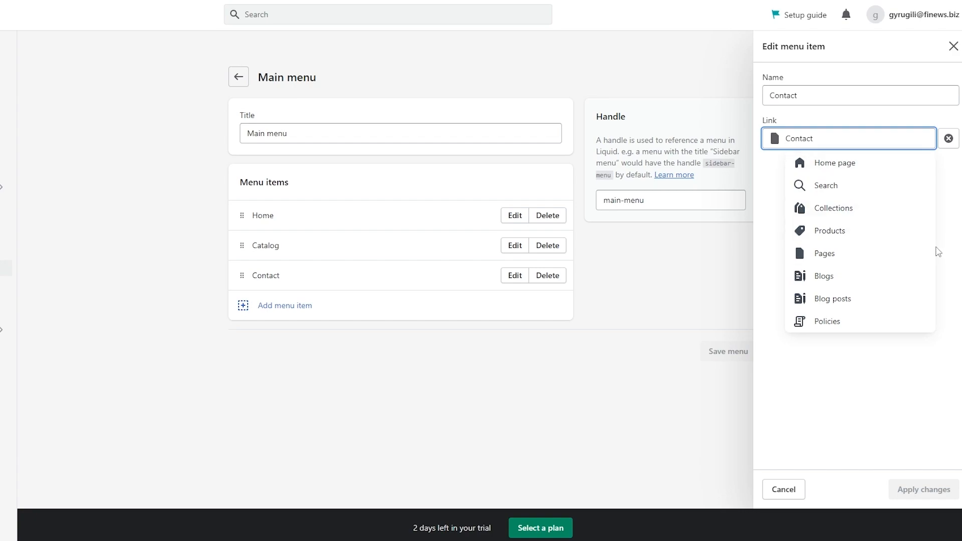
pyautogui.click(325, 314)
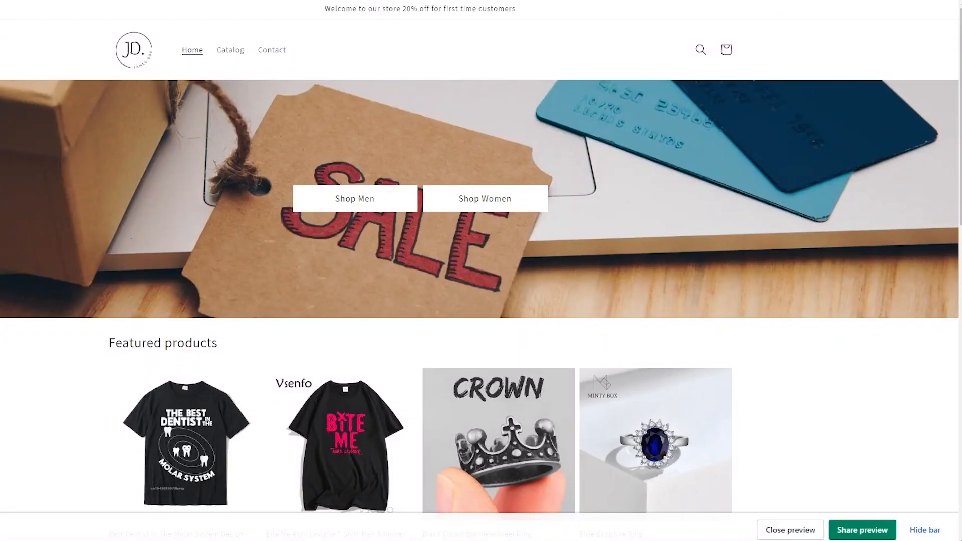
# Look through the featured products and collections on the storefront preview's home page.
pyautogui.scroll(-8, 670, 239)
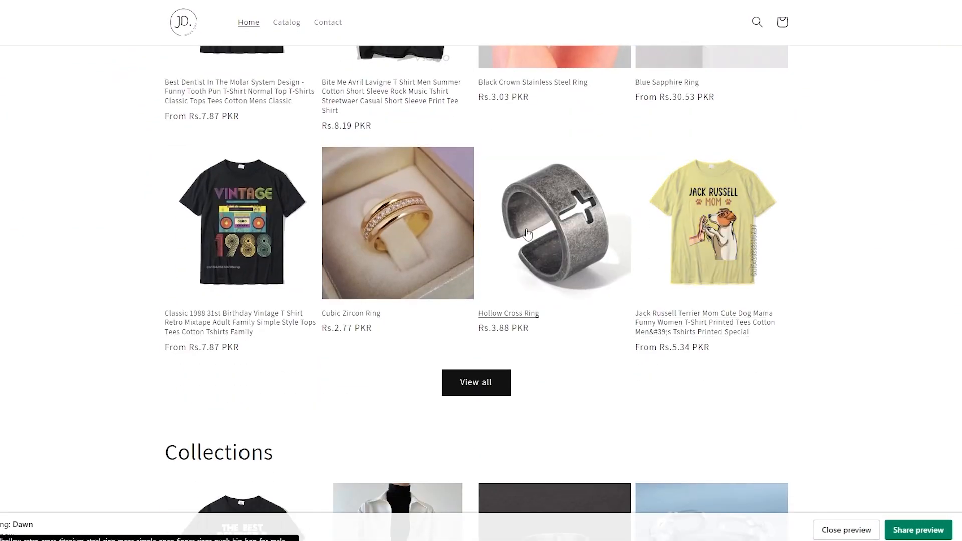
pyautogui.scroll(2, 259, 273)
pyautogui.scroll(3, 315, 253)
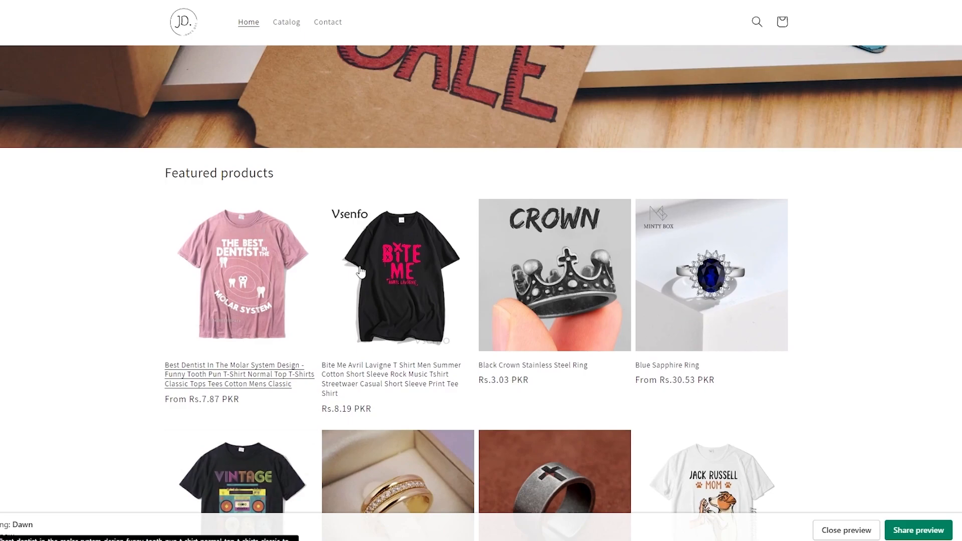
pyautogui.scroll(-8, 386, 272)
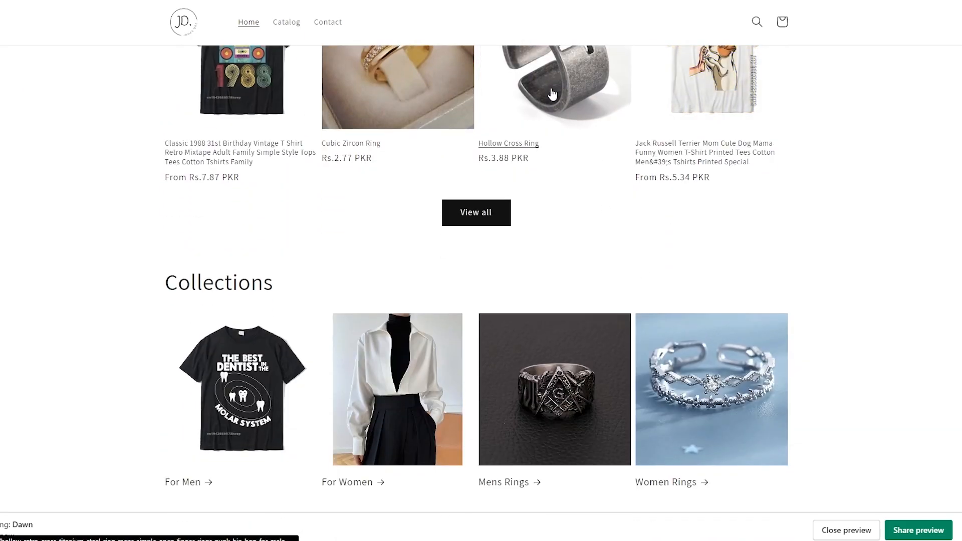
pyautogui.scroll(-2, 371, 358)
pyautogui.scroll(12, 398, 284)
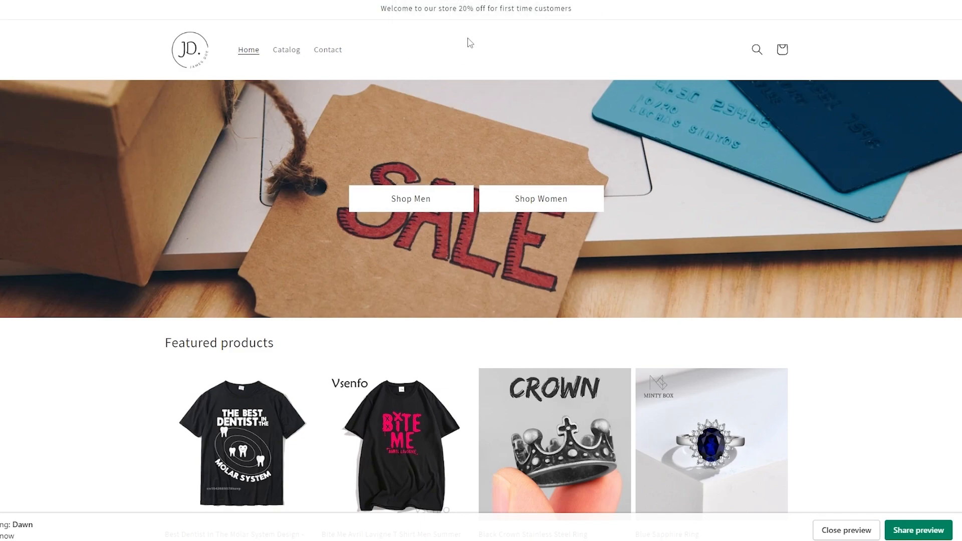
# Return to the main menu in the admin and start a new menu item named For Men.
pyautogui.click(484, 2)
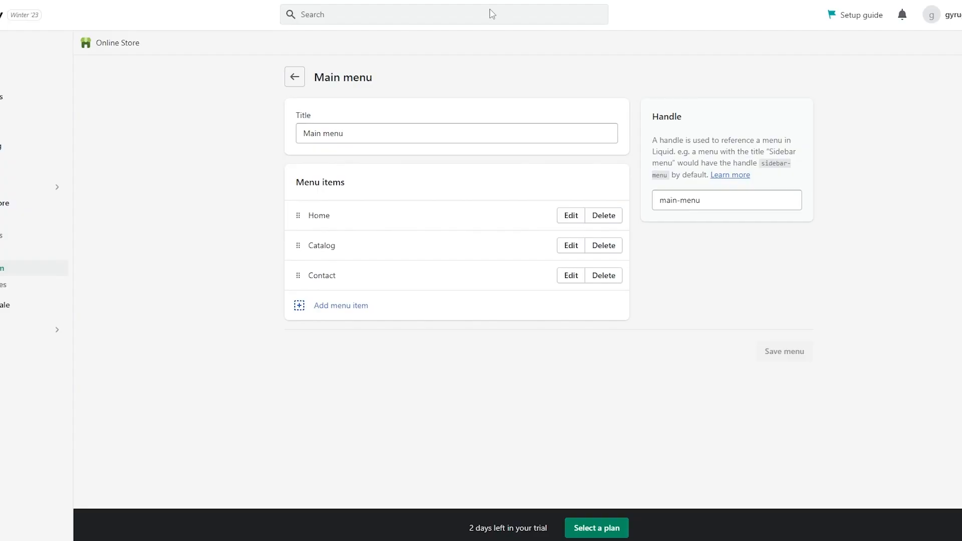
pyautogui.click(299, 306)
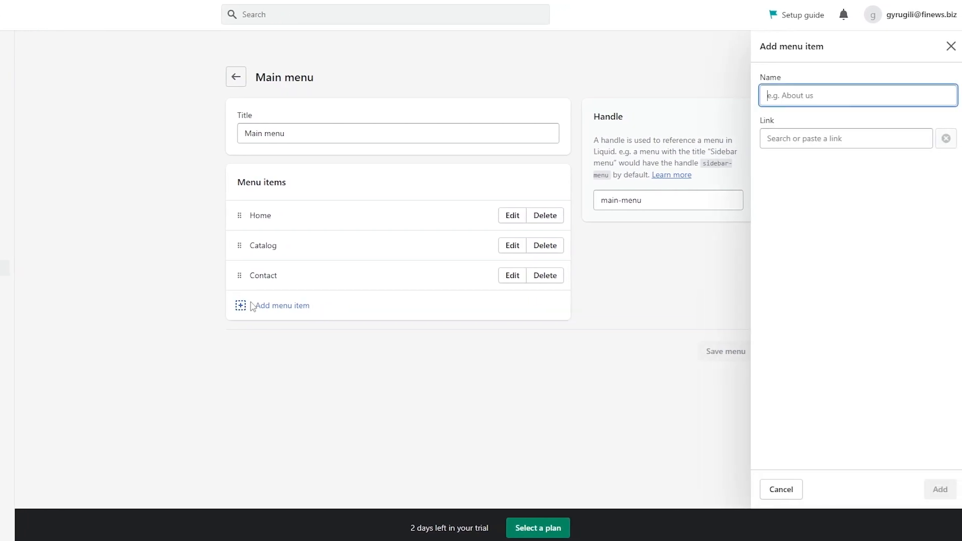
pyautogui.write('For Men')
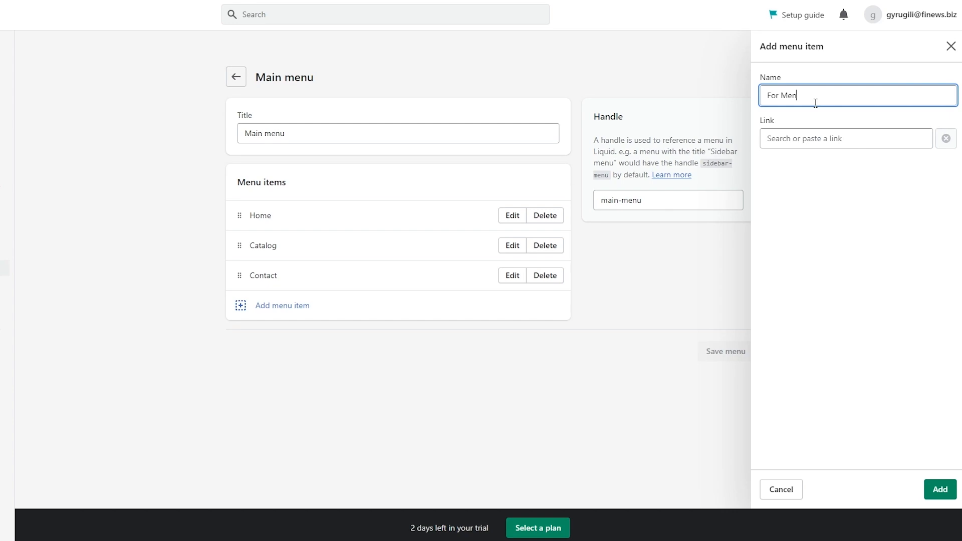
pyautogui.press('Tab')
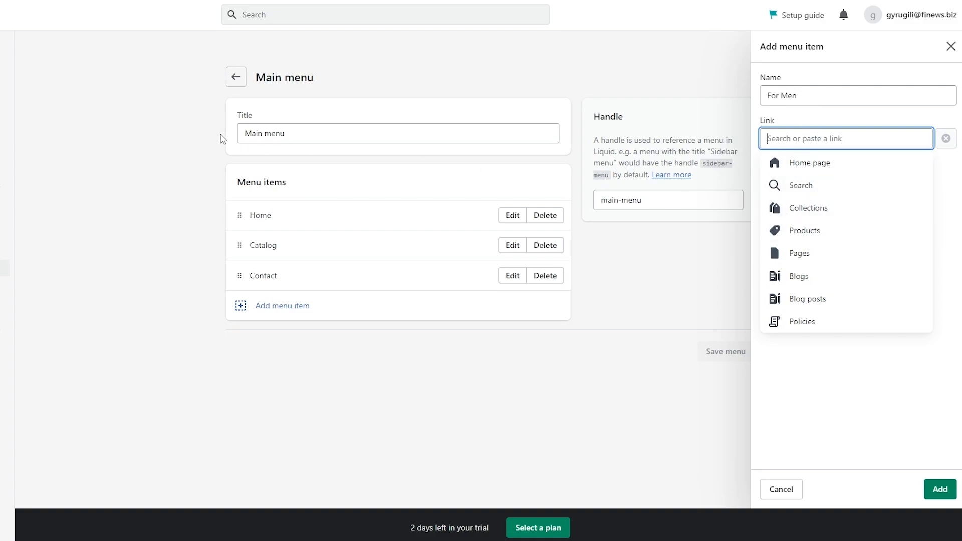
# Open the store's list of product collections.
pyautogui.click(64, 104)
pyautogui.click(16, 76)
pyautogui.click(120, 80)
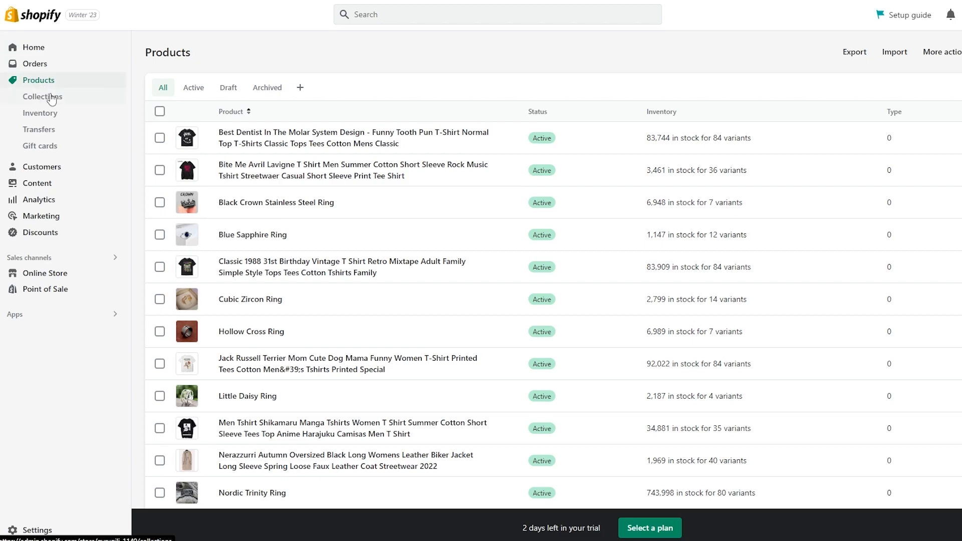
pyautogui.click(34, 103)
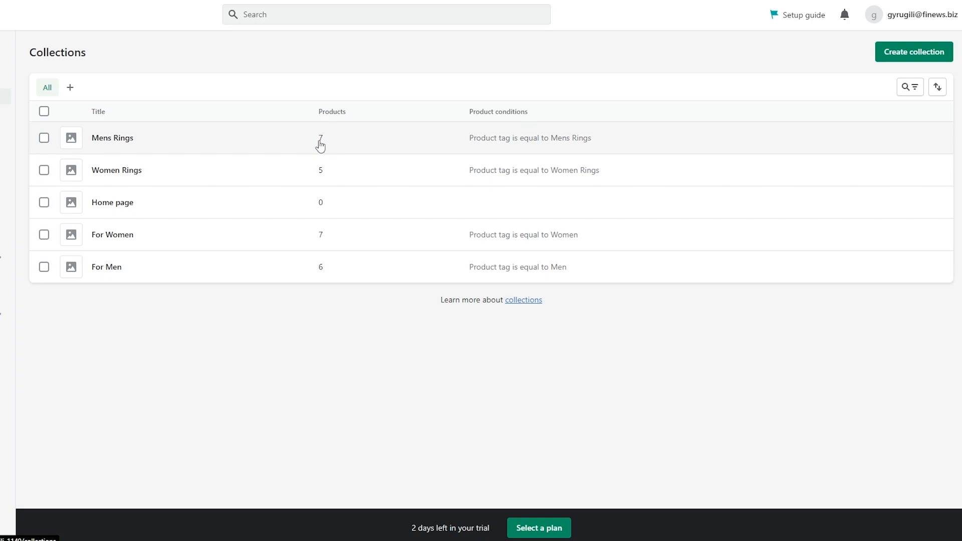
# Review the collection type and condition settings in the form for creating a collection, and leave it without saving.
pyautogui.click(904, 56)
pyautogui.scroll(-2, 618, 390)
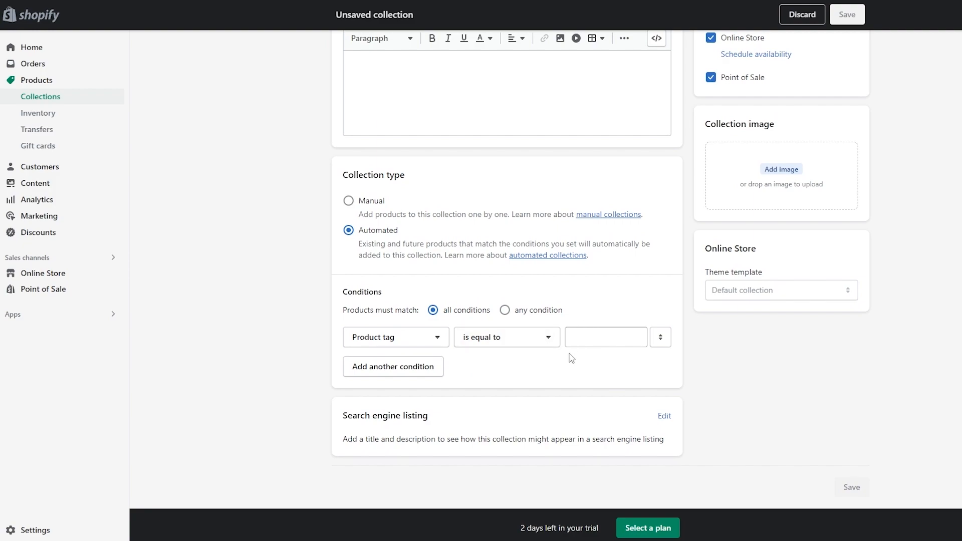
pyautogui.scroll(3, 620, 345)
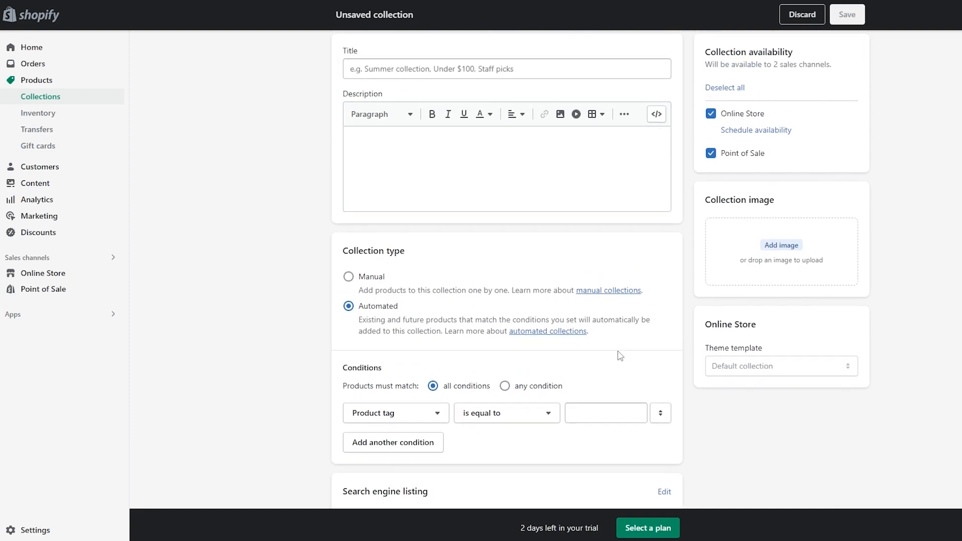
pyautogui.click(339, 52)
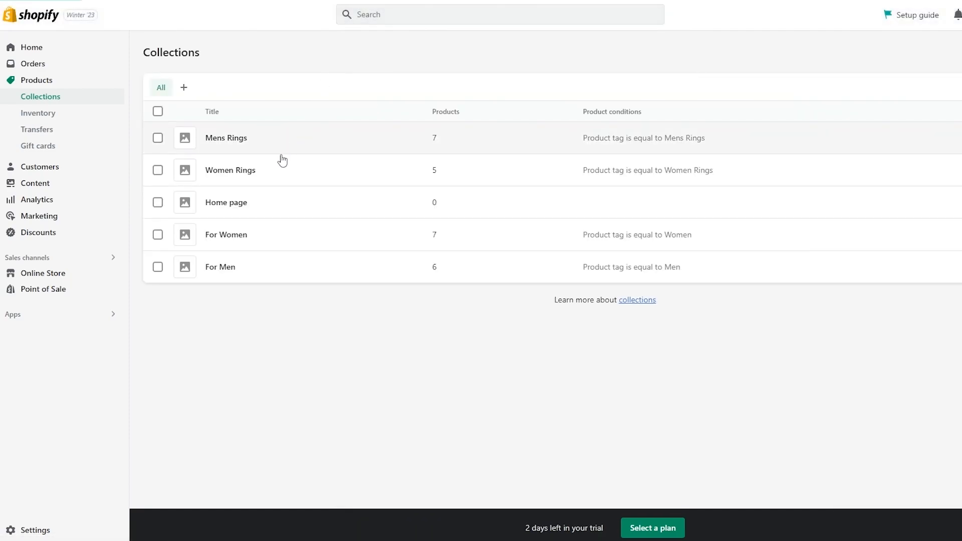
# Open the Women Rings collection and examine its product tag condition and assigned products.
pyautogui.click(269, 176)
pyautogui.scroll(-5, 787, 404)
pyautogui.scroll(2, 634, 306)
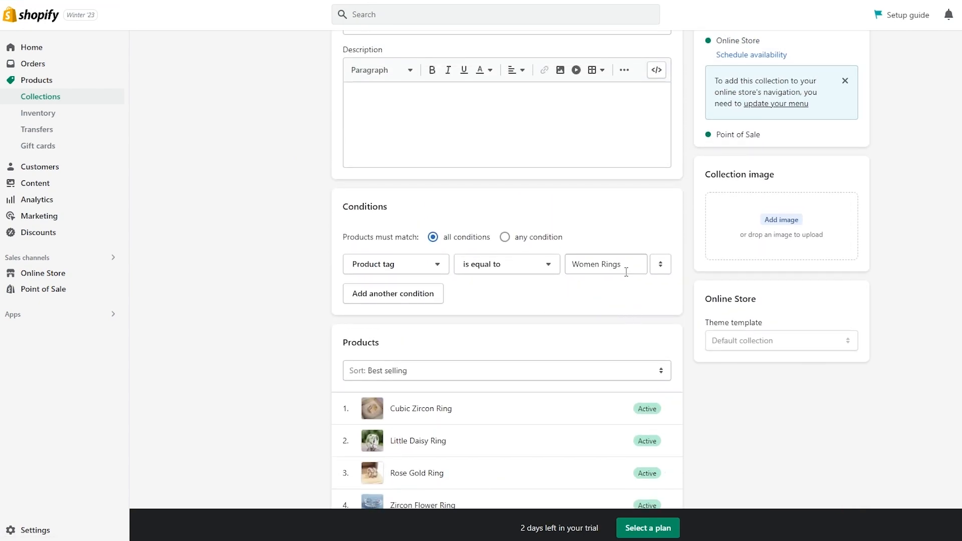
pyautogui.scroll(-3, 589, 261)
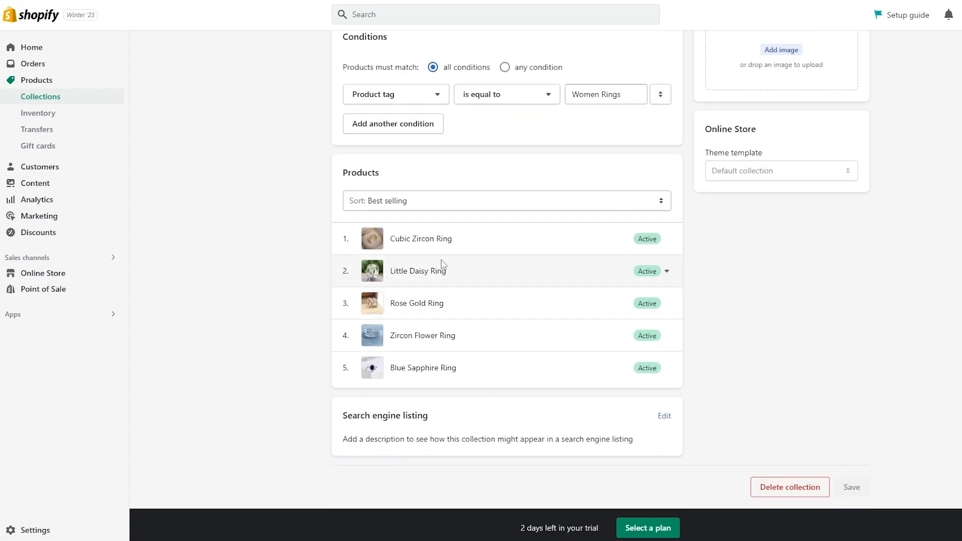
# Open the Little Daisy Ring product, check its collection and tags, and return to the unfinished menu item.
pyautogui.click(415, 273)
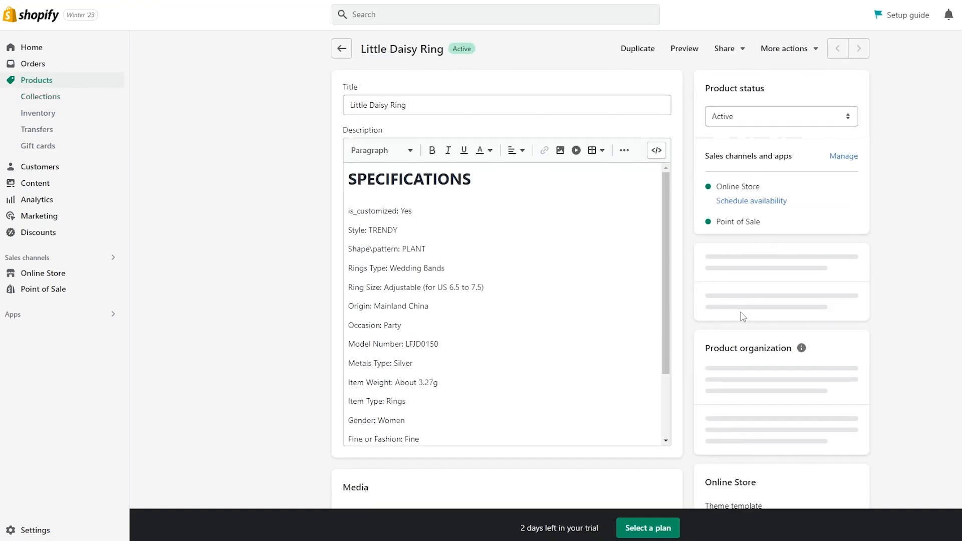
pyautogui.scroll(-6, 746, 350)
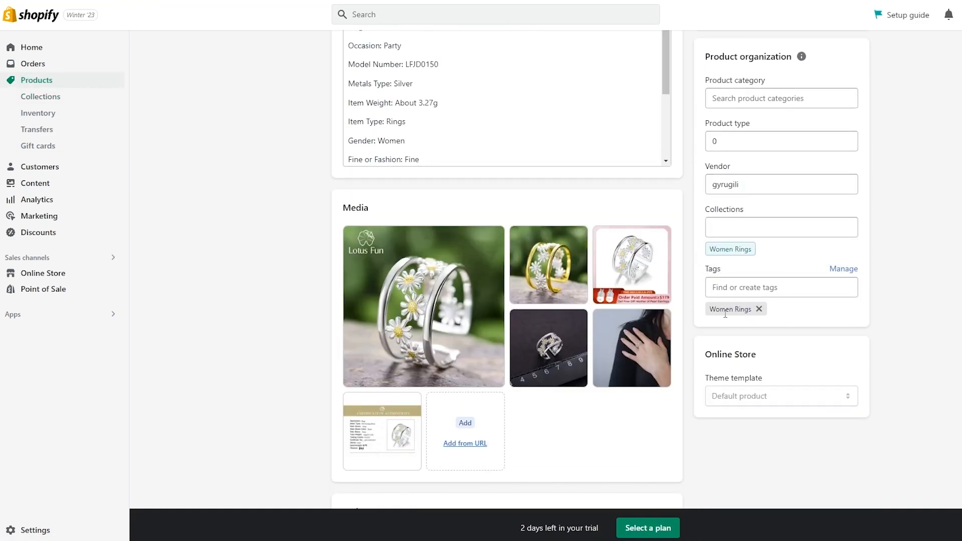
pyautogui.scroll(5, 749, 314)
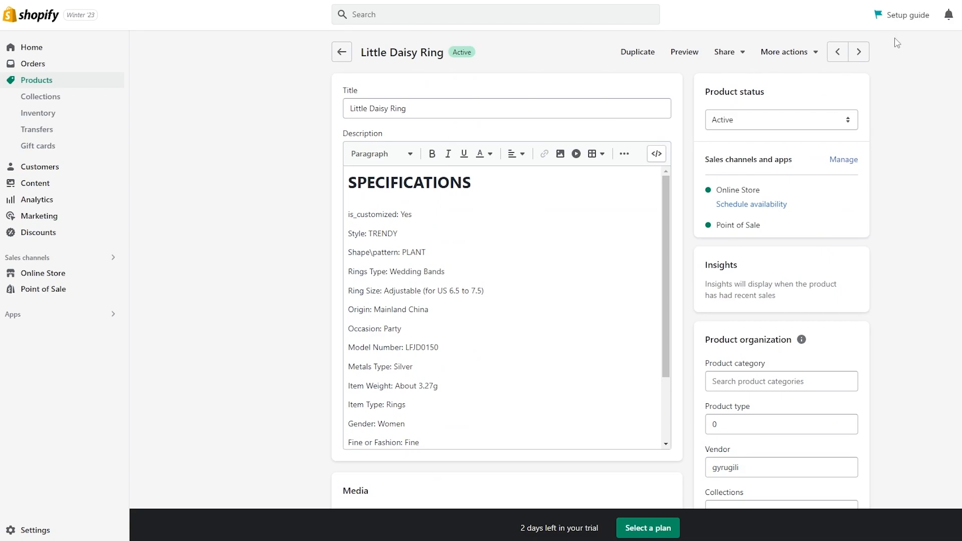
pyautogui.hotkey('alt', 'Left')
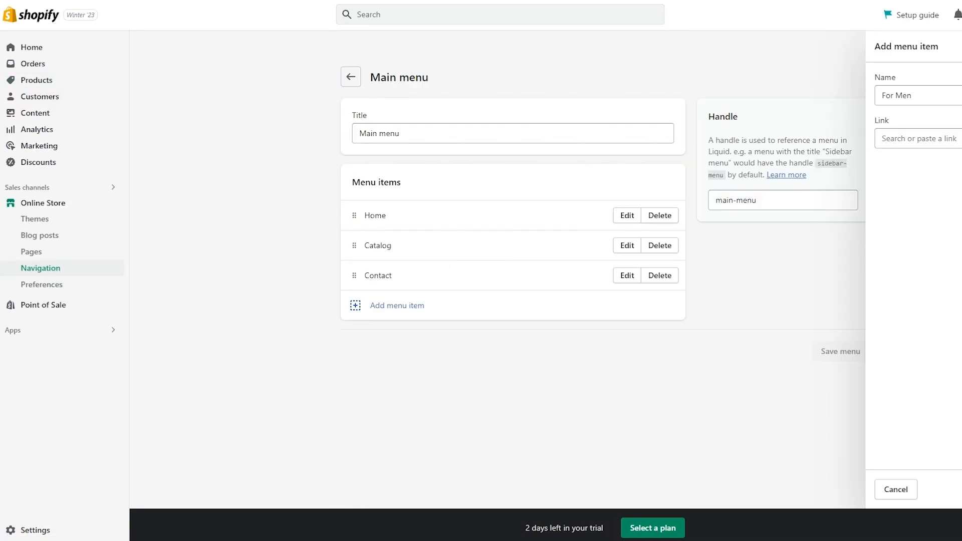
# Link the For Men menu item to the For Men collection and add it to the main menu.
pyautogui.click(797, 138)
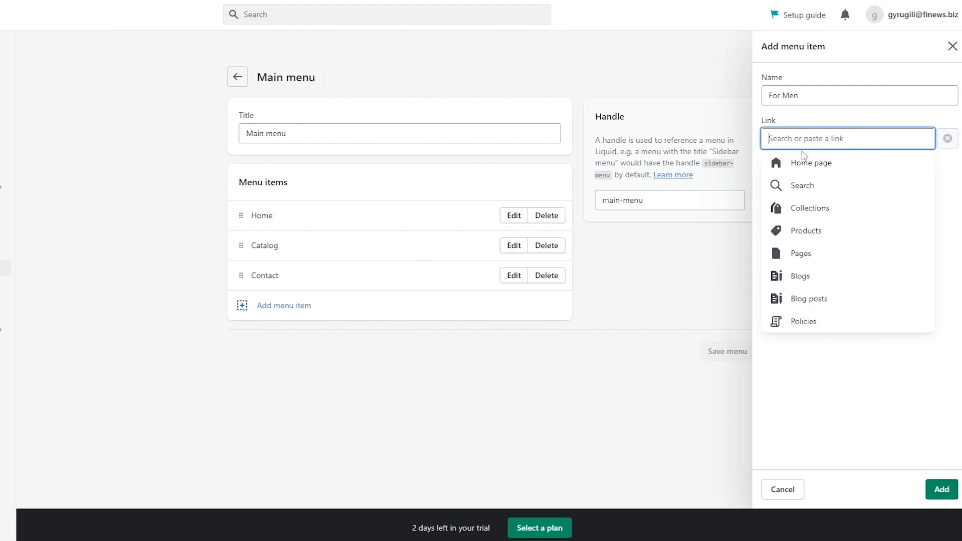
pyautogui.click(826, 219)
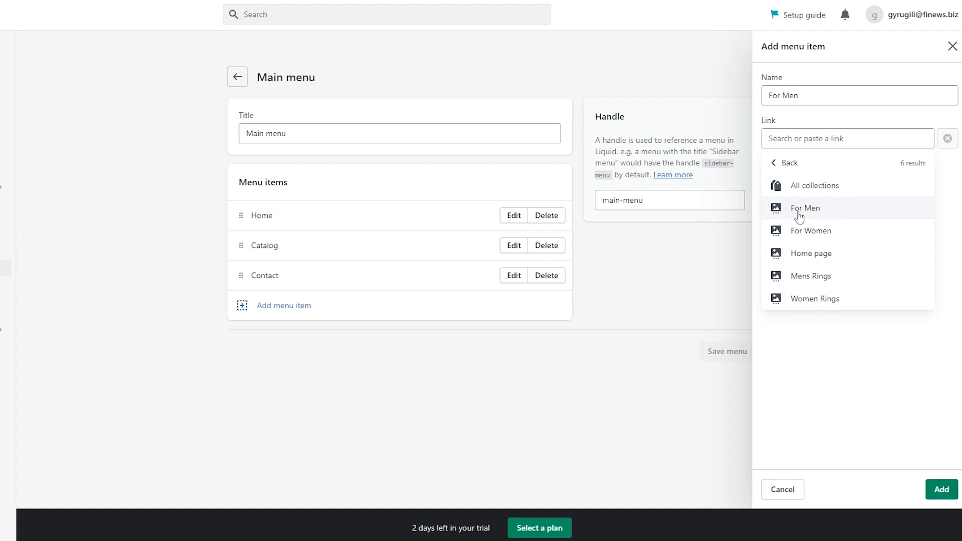
pyautogui.click(798, 217)
pyautogui.click(778, 251)
pyautogui.click(804, 186)
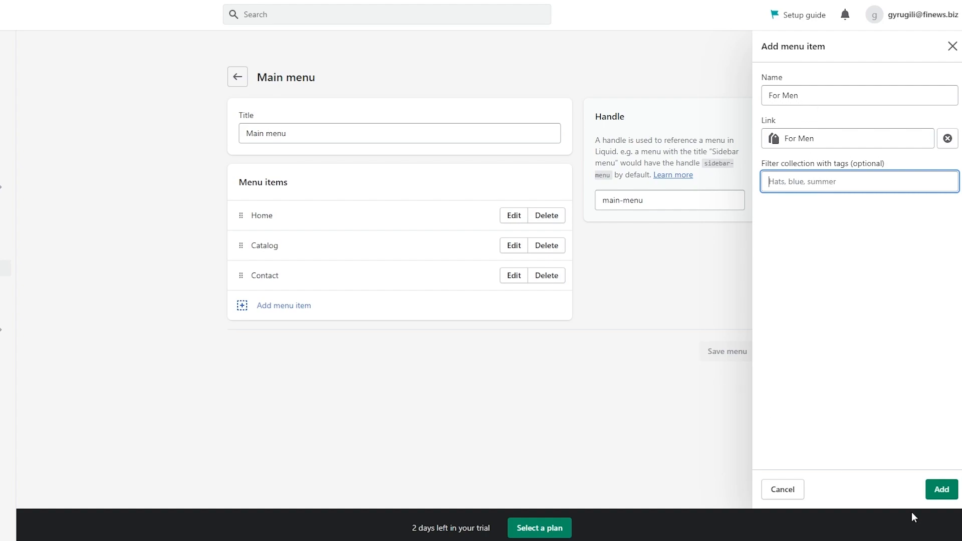
pyautogui.click(940, 492)
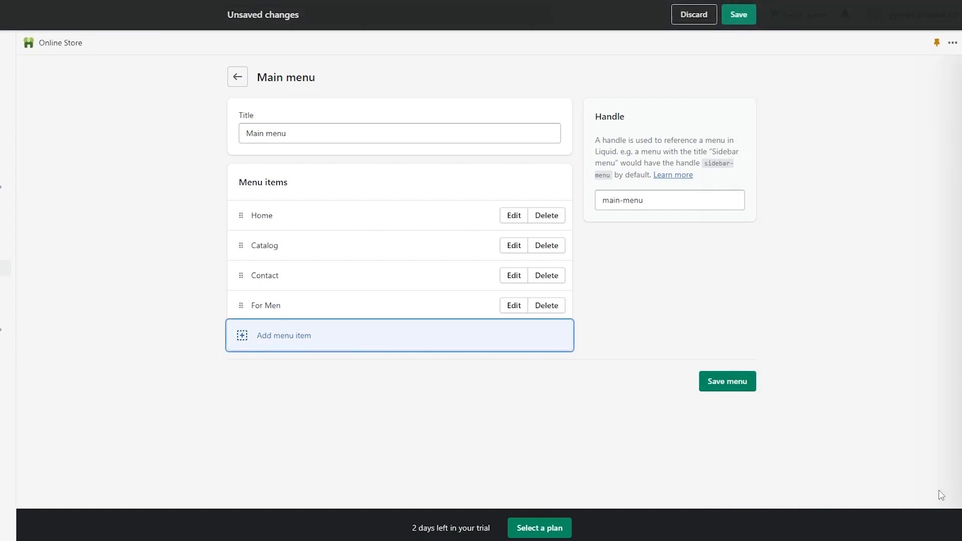
# Add a For Women item linked to the For Women collection to the main menu and save the menu.
pyautogui.click(473, 428)
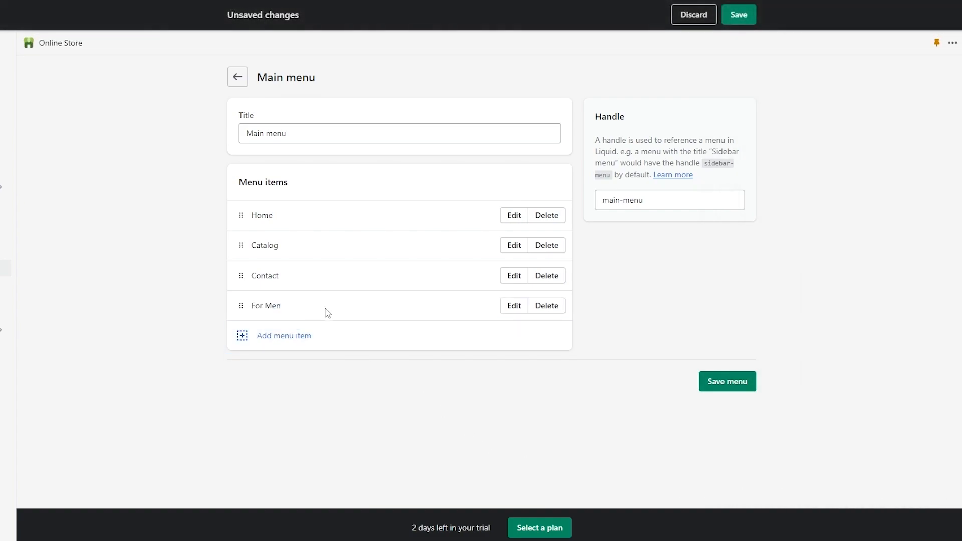
pyautogui.click(282, 337)
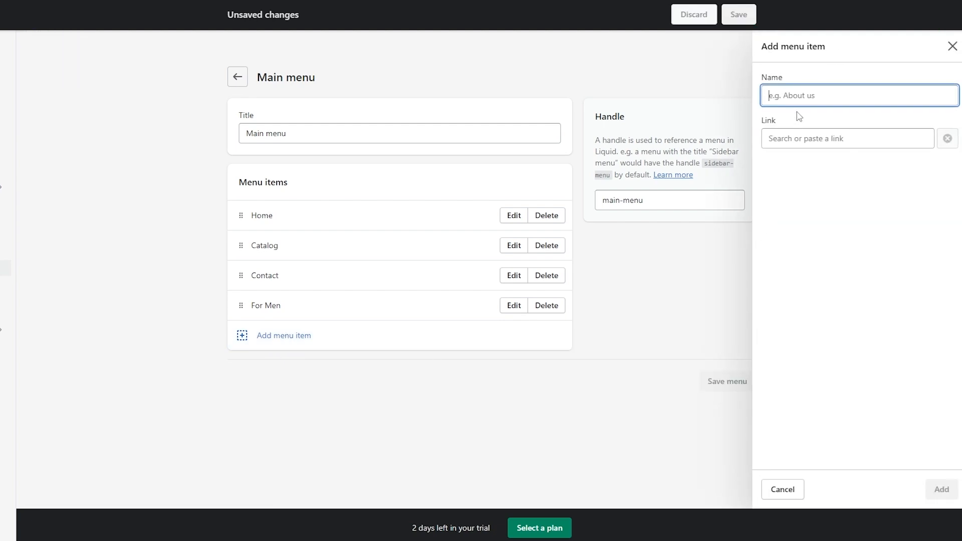
pyautogui.write('For Women')
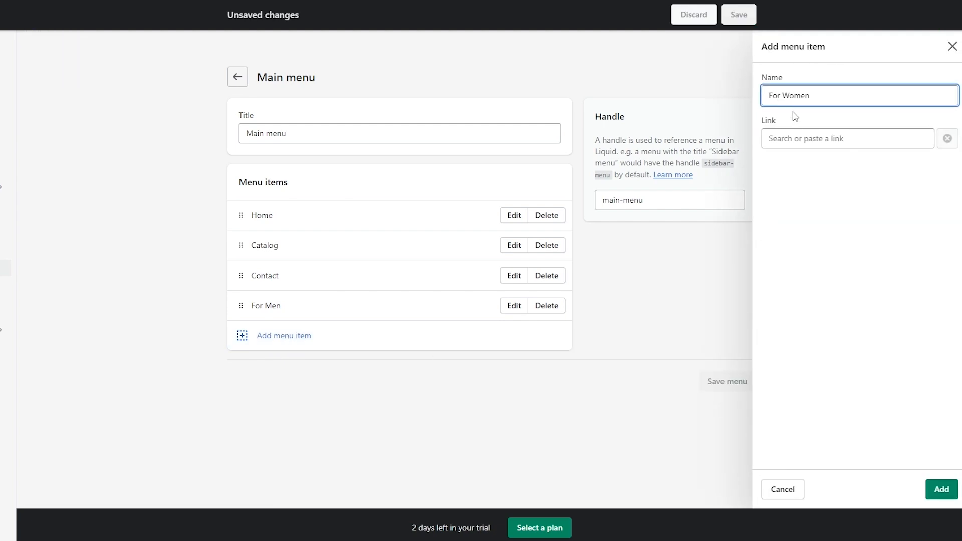
pyautogui.click(811, 136)
pyautogui.click(805, 214)
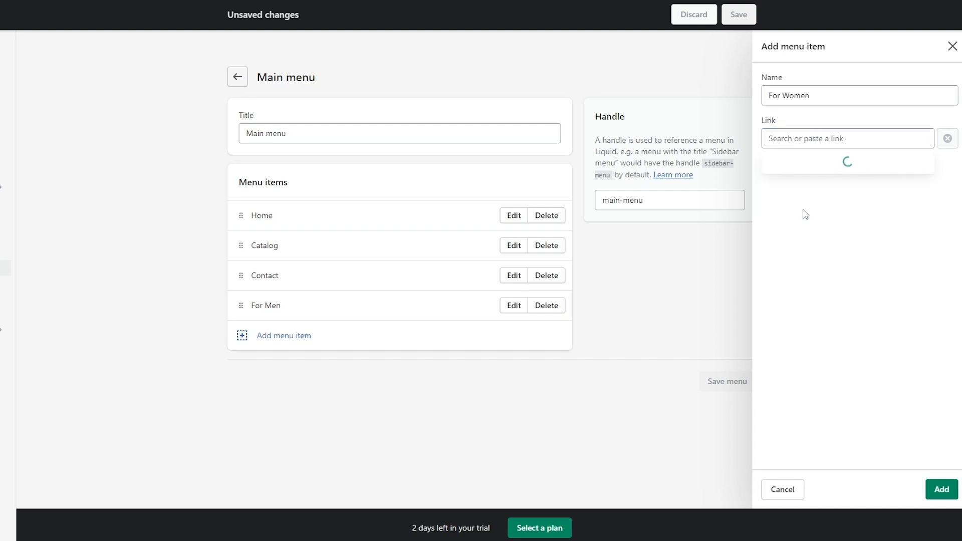
pyautogui.click(824, 234)
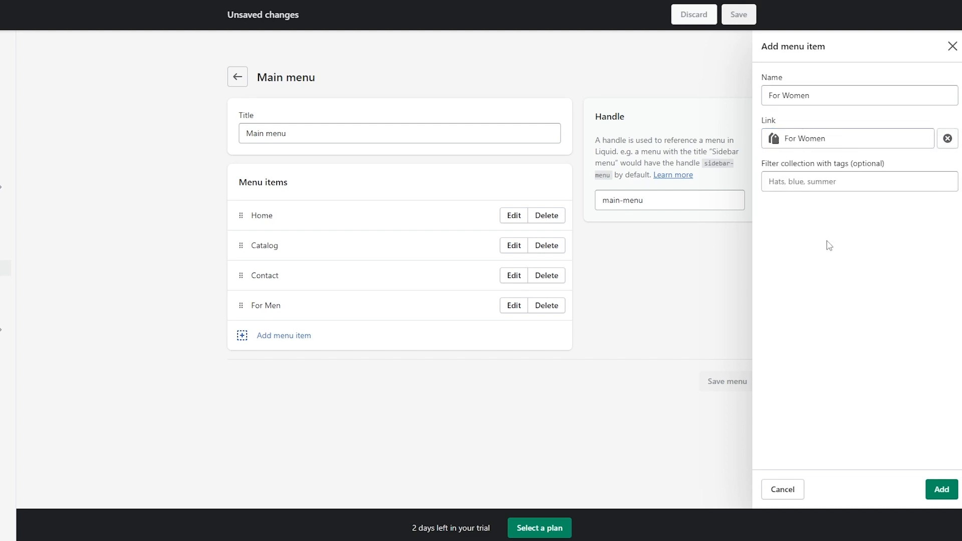
pyautogui.click(939, 491)
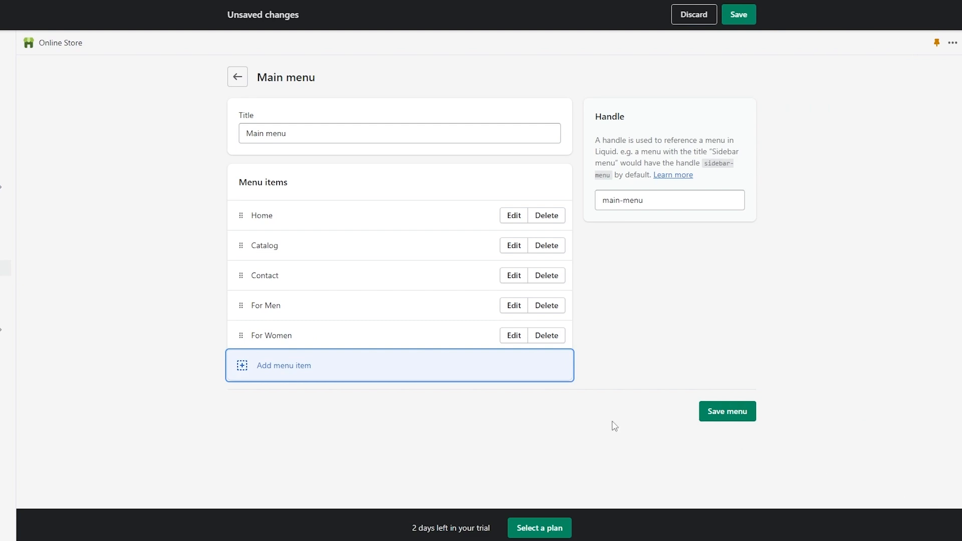
pyautogui.click(715, 414)
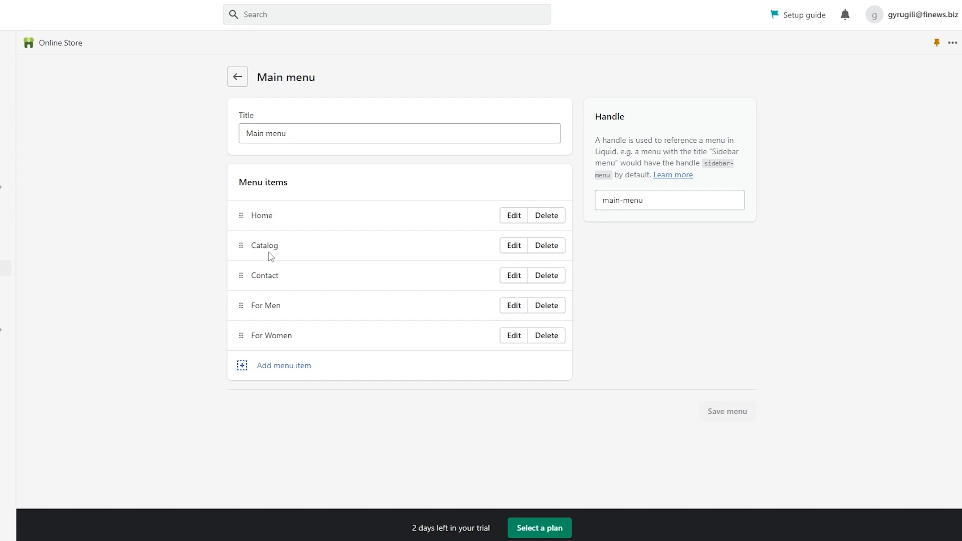
# Open the Catalog menu item, look over its name and link options, and close it without applying changes.
pyautogui.click(514, 245)
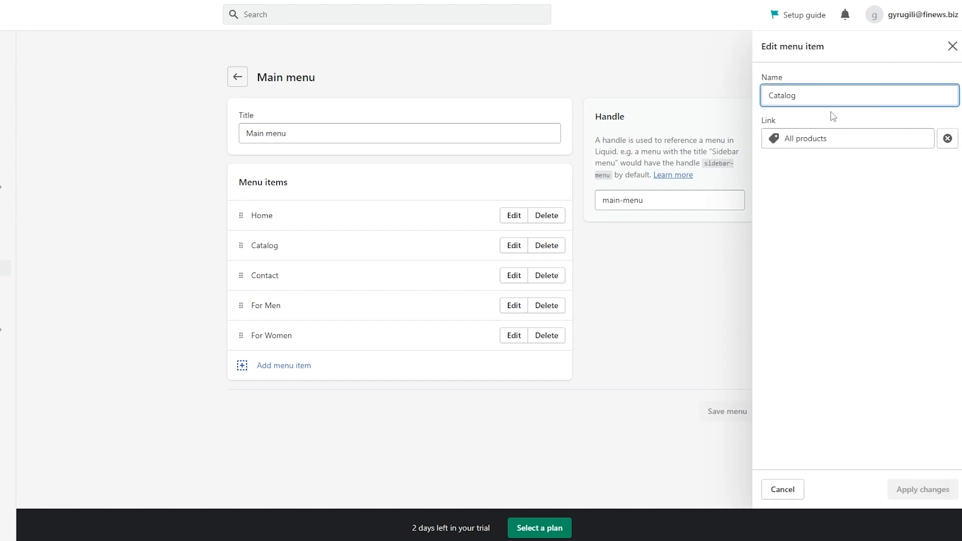
pyautogui.click(821, 141)
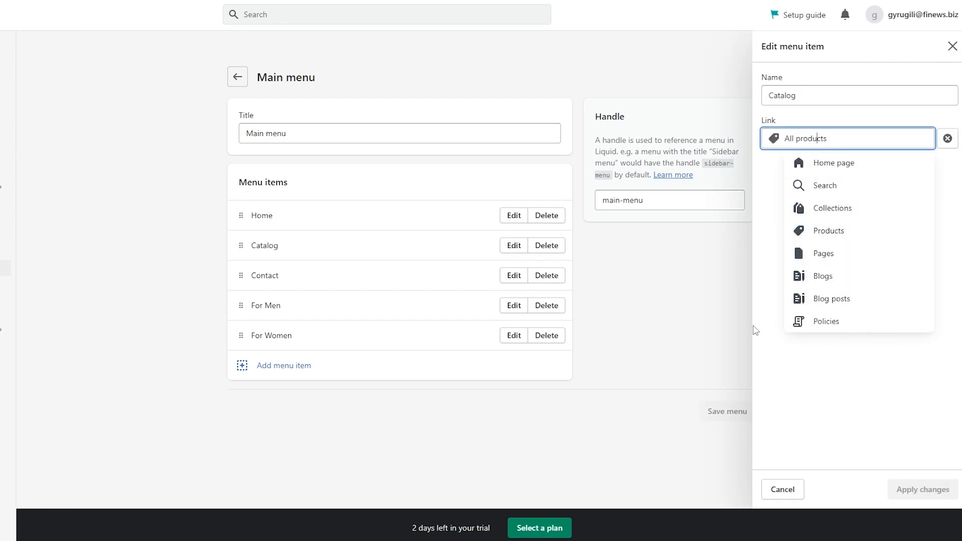
pyautogui.click(823, 99)
pyautogui.click(672, 256)
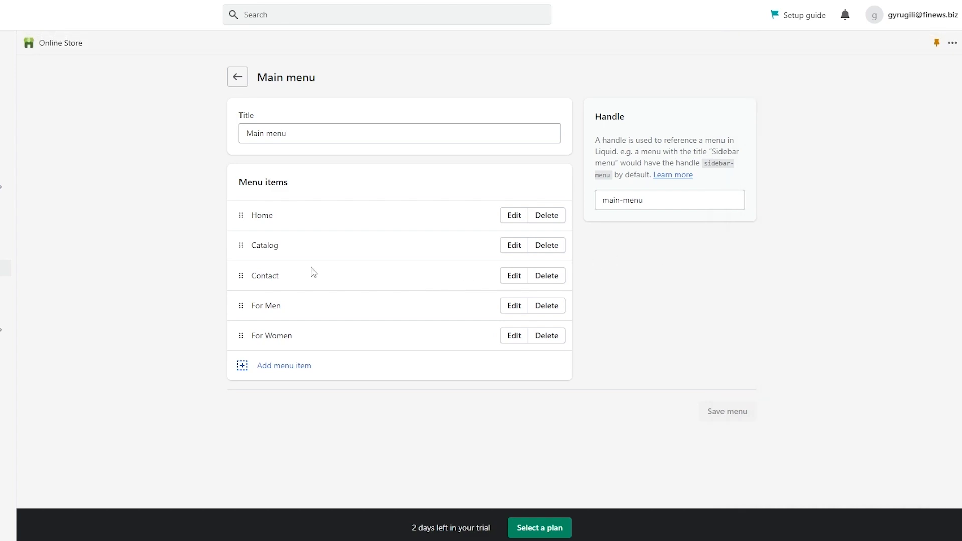
# Remove the Contact item from the main menu and save the menu.
pyautogui.click(557, 282)
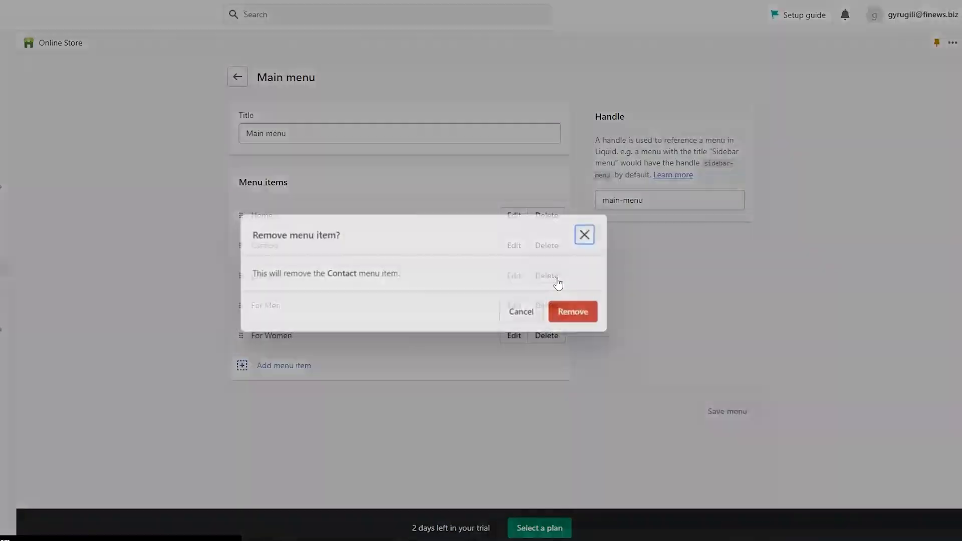
pyautogui.click(576, 315)
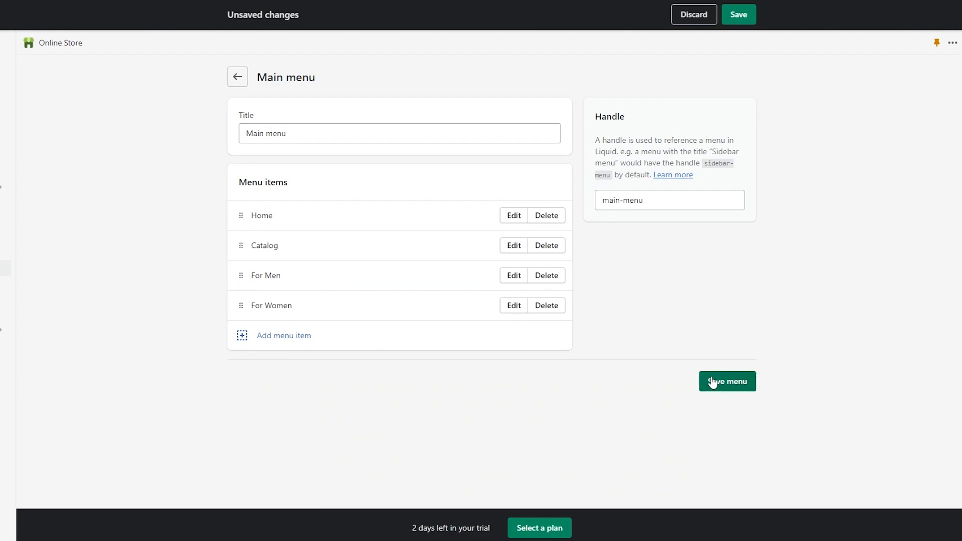
pyautogui.click(728, 381)
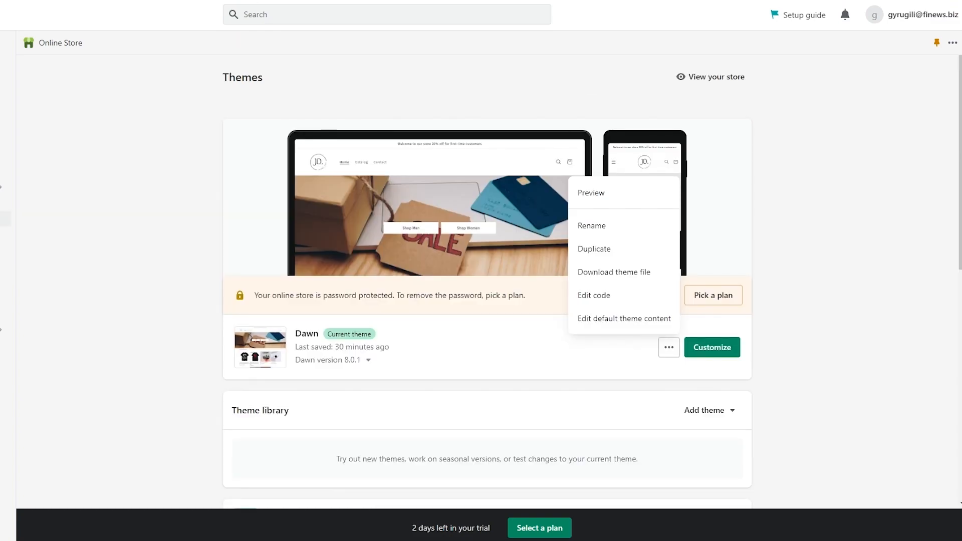
# Open the current Dawn theme for customization and select the header section on the home page.
pyautogui.click(669, 347)
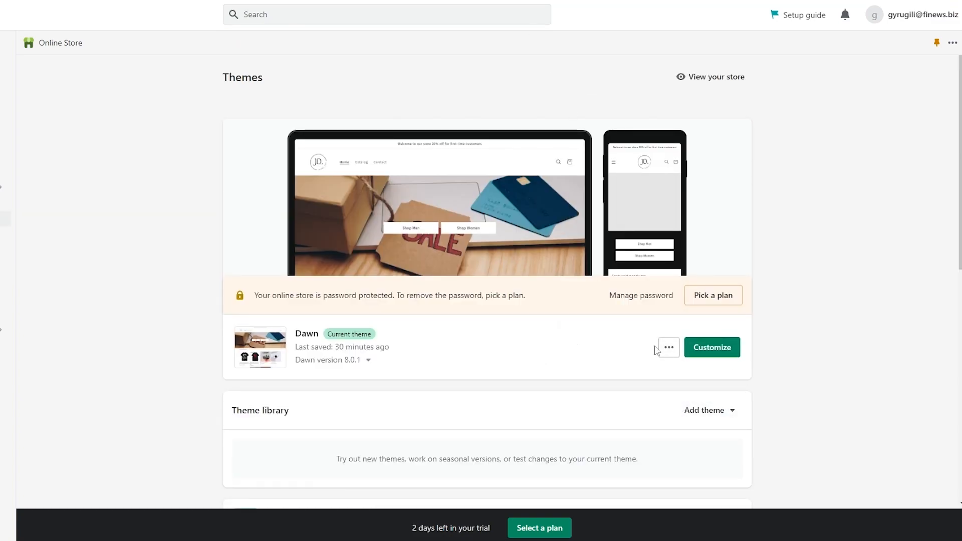
pyautogui.click(707, 353)
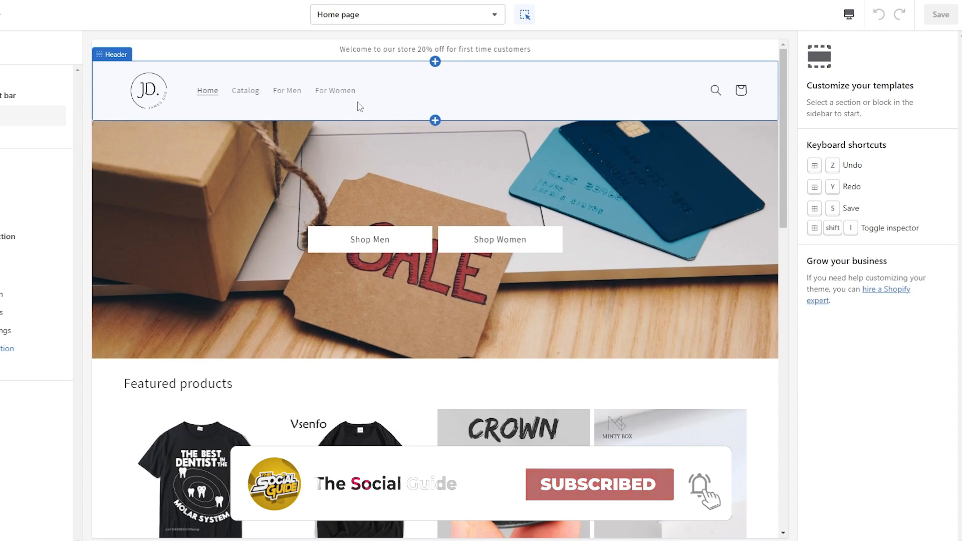
pyautogui.click(414, 102)
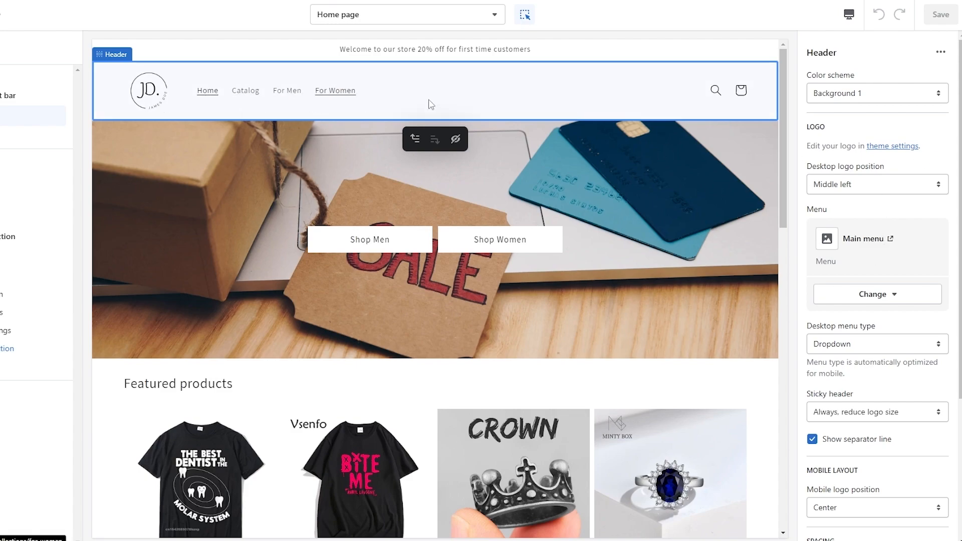
# Look through the header section's settings and the section types that can be added to the header group.
pyautogui.scroll(-2, 890, 210)
pyautogui.scroll(-1, 890, 210)
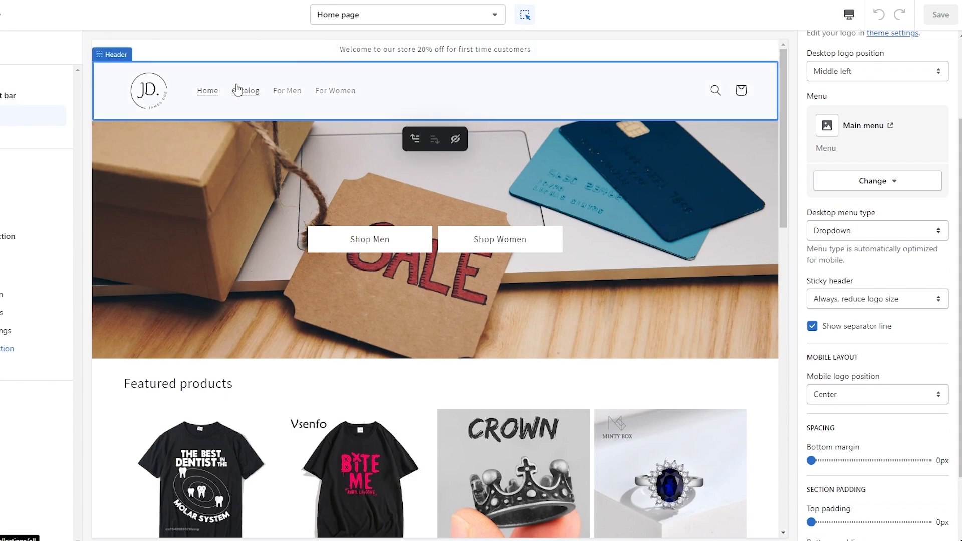
pyautogui.click(30, 136)
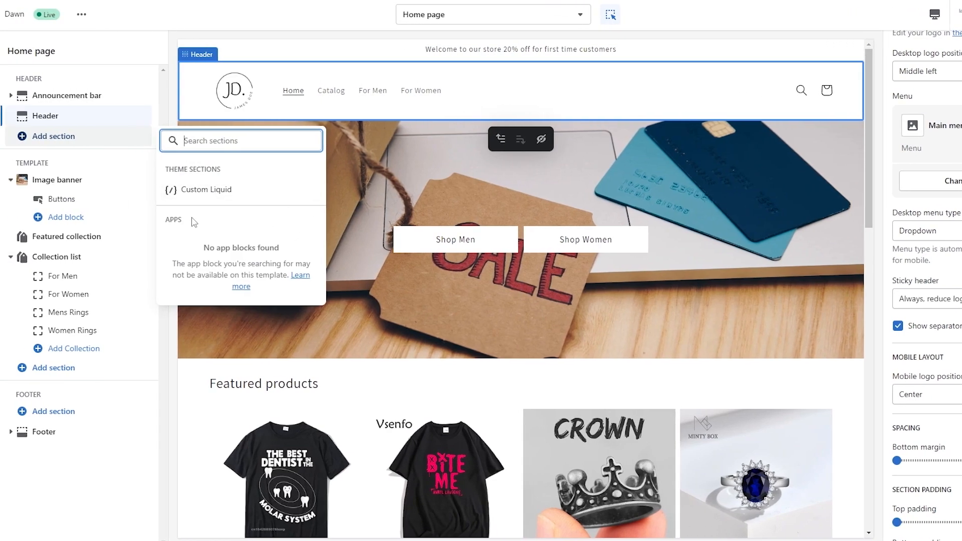
pyautogui.click(91, 118)
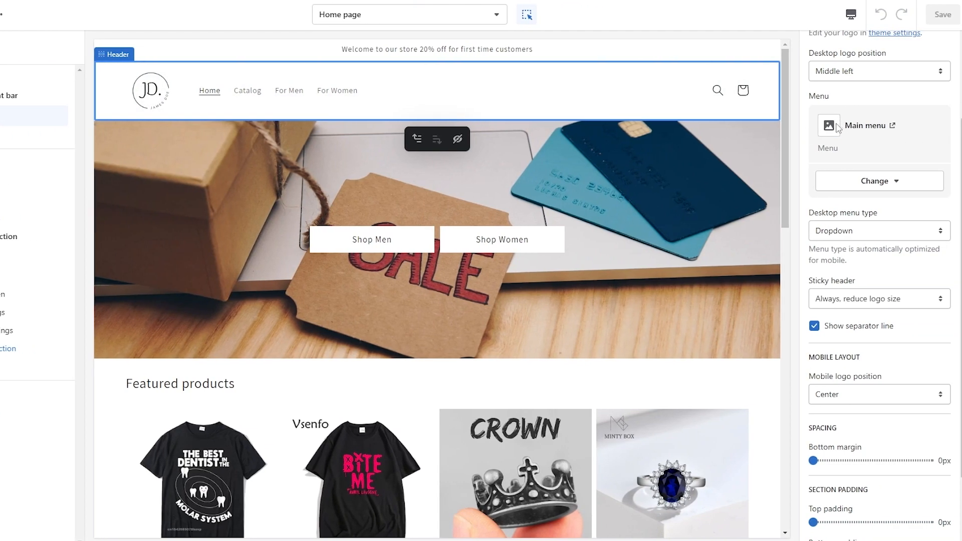
pyautogui.scroll(2, 828, 125)
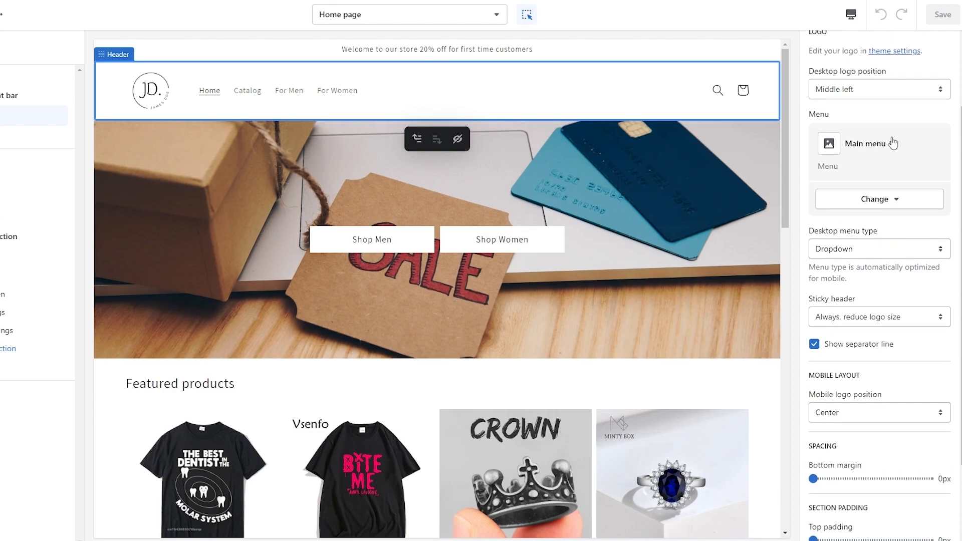
pyautogui.scroll(-3, 827, 148)
pyautogui.scroll(3, 827, 148)
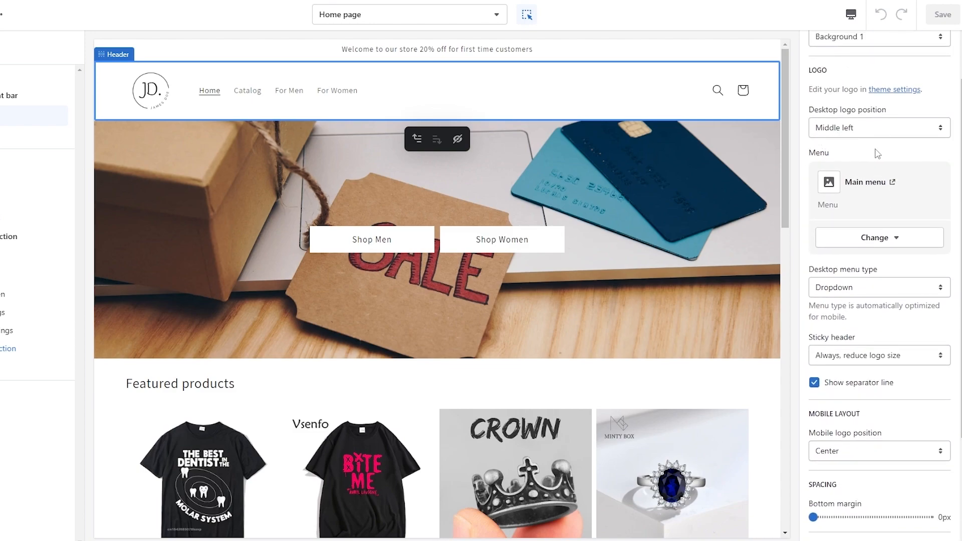
# Try the Middle center, Top left and Top center desktop logo positions, and set the position back to Middle left.
pyautogui.click(868, 131)
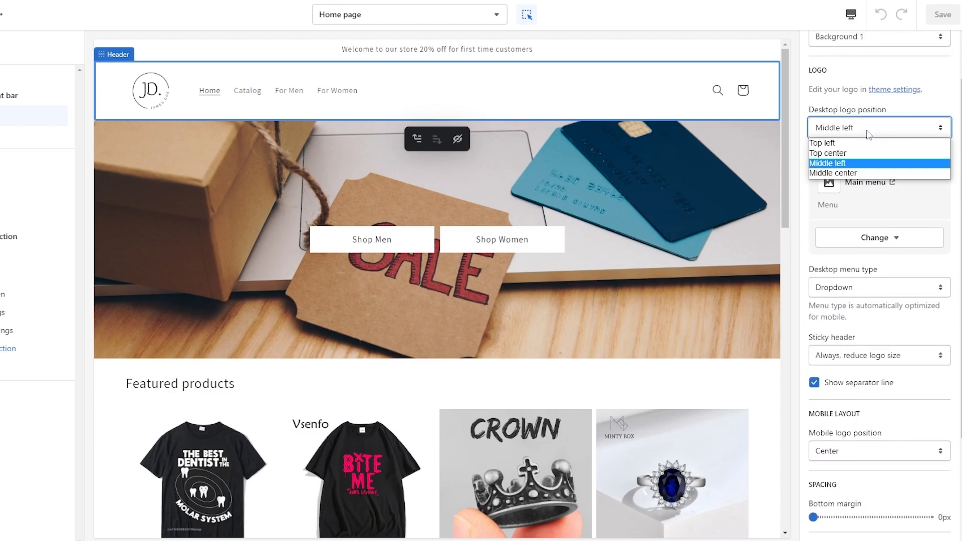
pyautogui.click(860, 173)
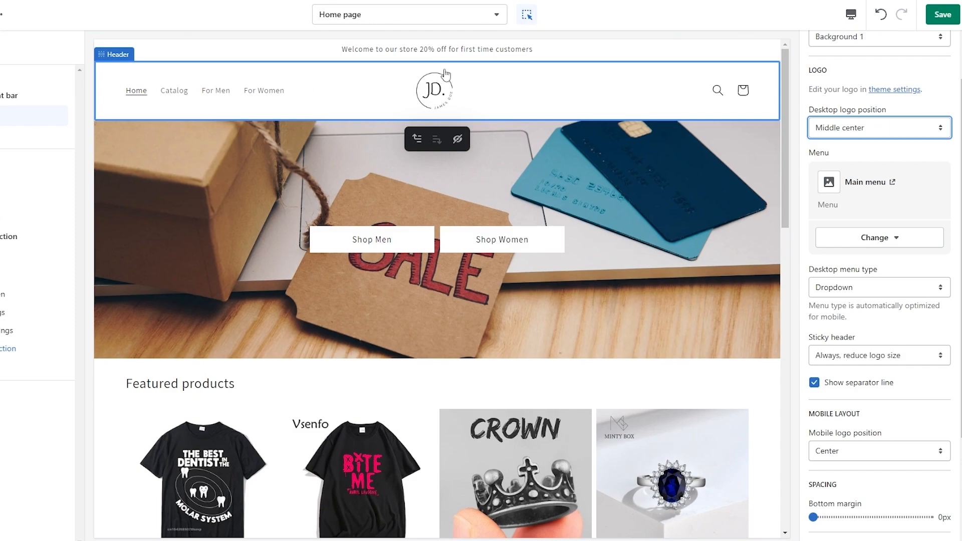
pyautogui.click(940, 130)
pyautogui.click(846, 145)
pyautogui.click(838, 129)
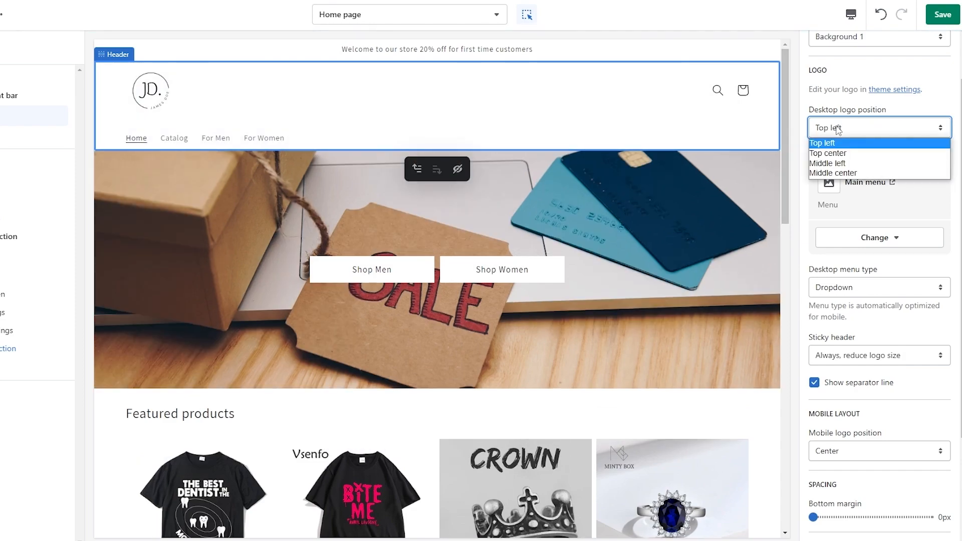
pyautogui.click(831, 154)
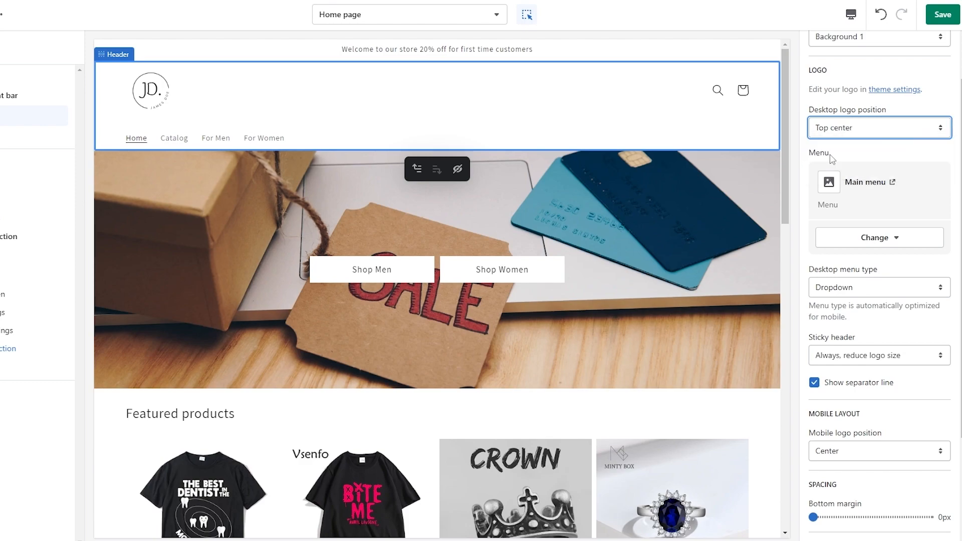
pyautogui.click(851, 135)
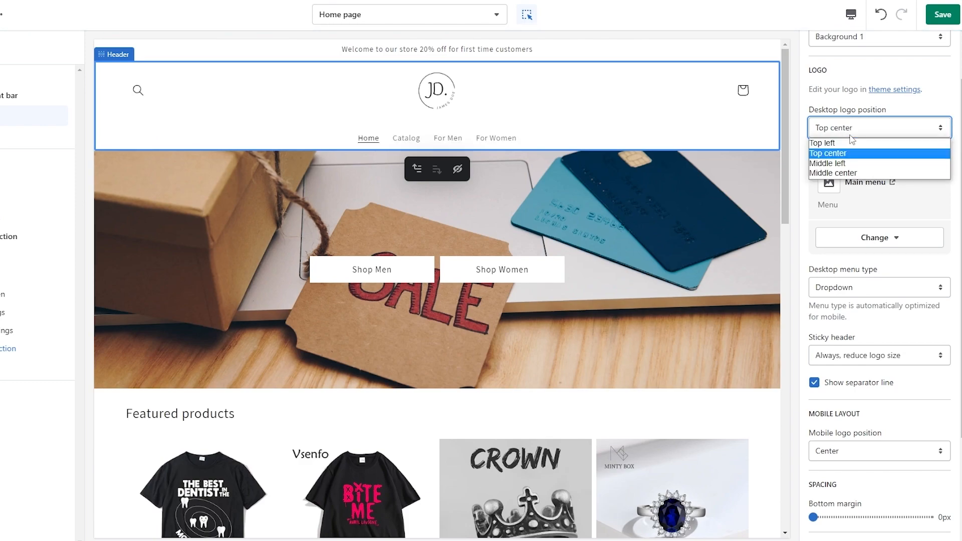
pyautogui.click(846, 163)
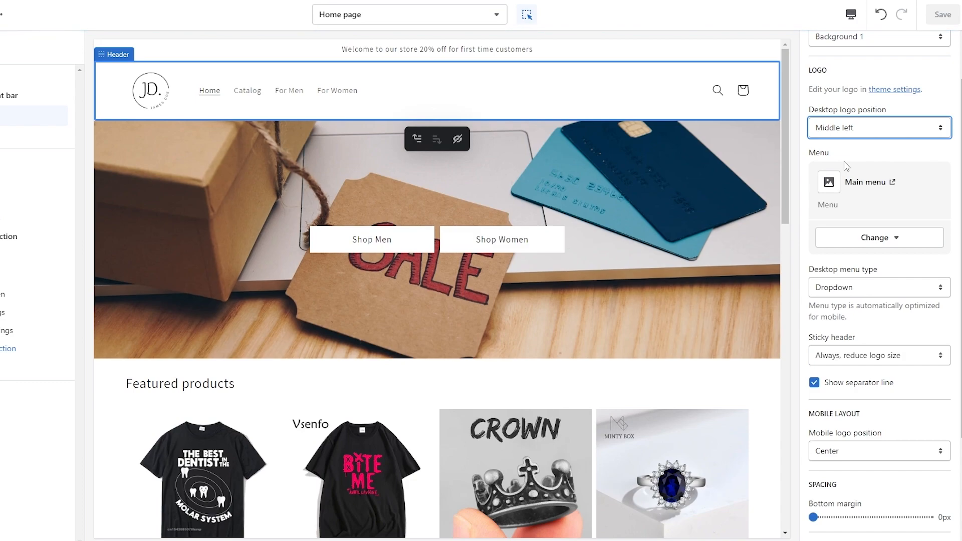
# Try the Always option for the sticky header and check its behaviour in the home page preview.
pyautogui.scroll(-3, 866, 183)
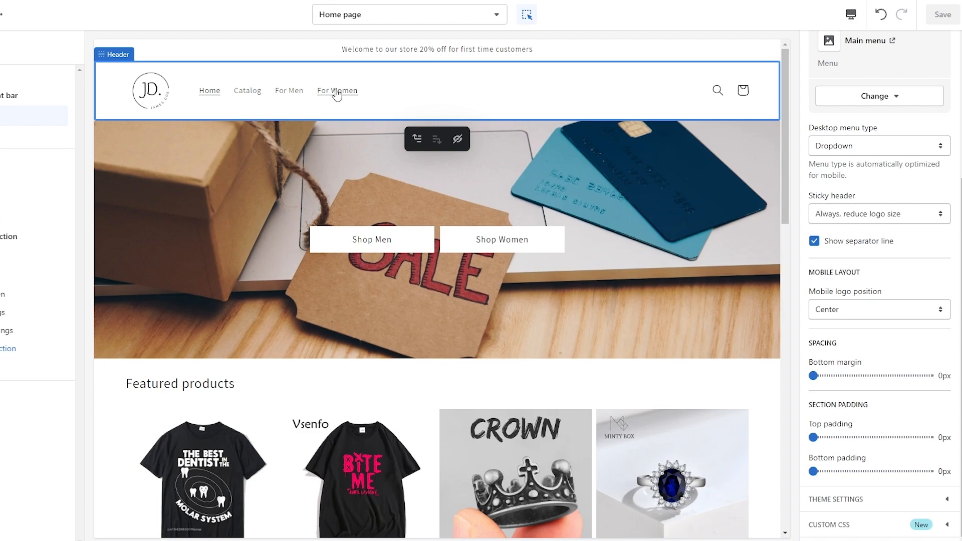
pyautogui.click(834, 220)
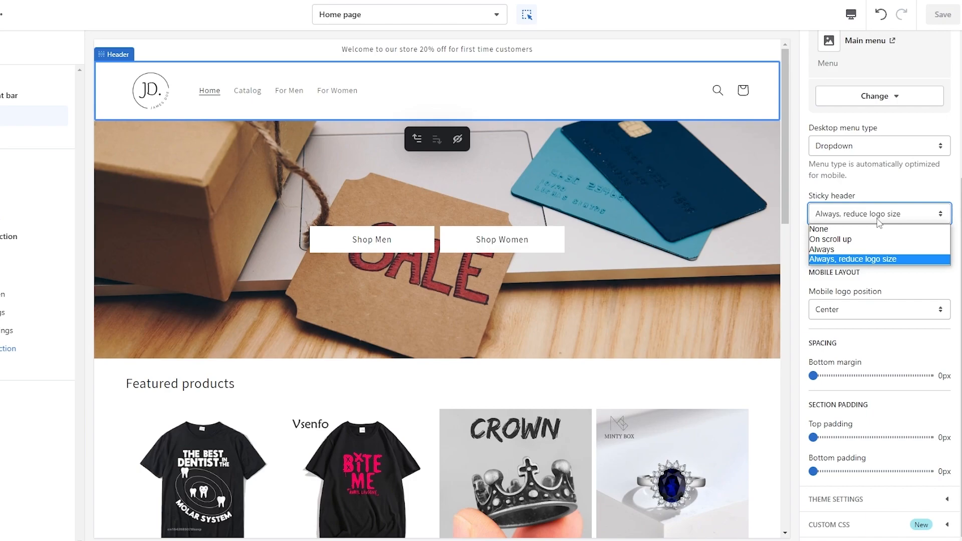
pyautogui.click(841, 249)
pyautogui.scroll(-10, 677, 230)
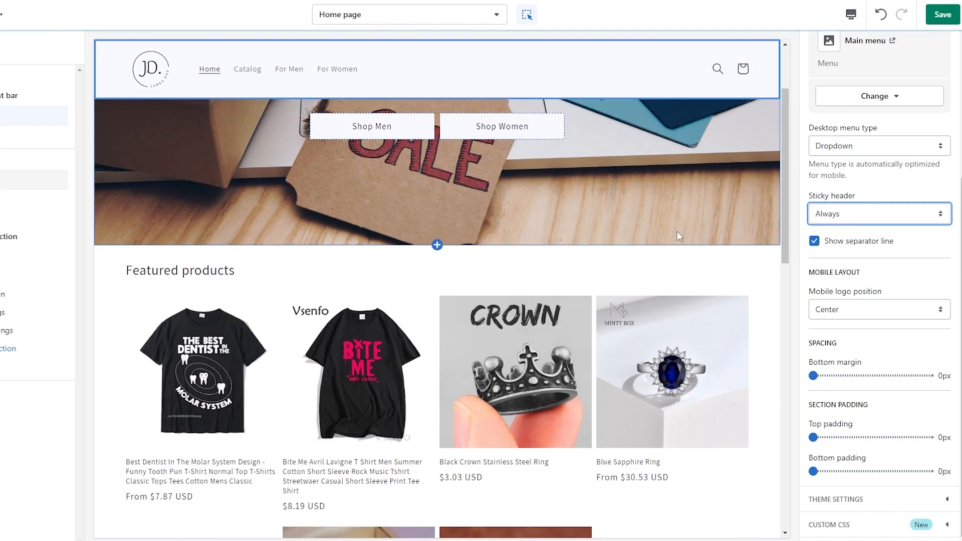
pyautogui.scroll(10, 528, 302)
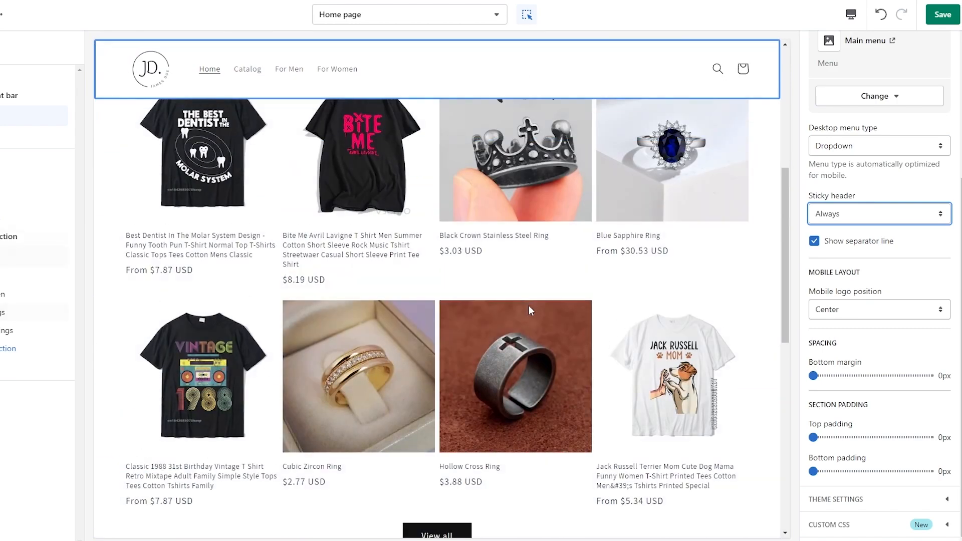
# Set the sticky header back to "Always, reduce logo size" and check how the header behaves through the home page preview.
pyautogui.click(852, 214)
pyautogui.click(851, 259)
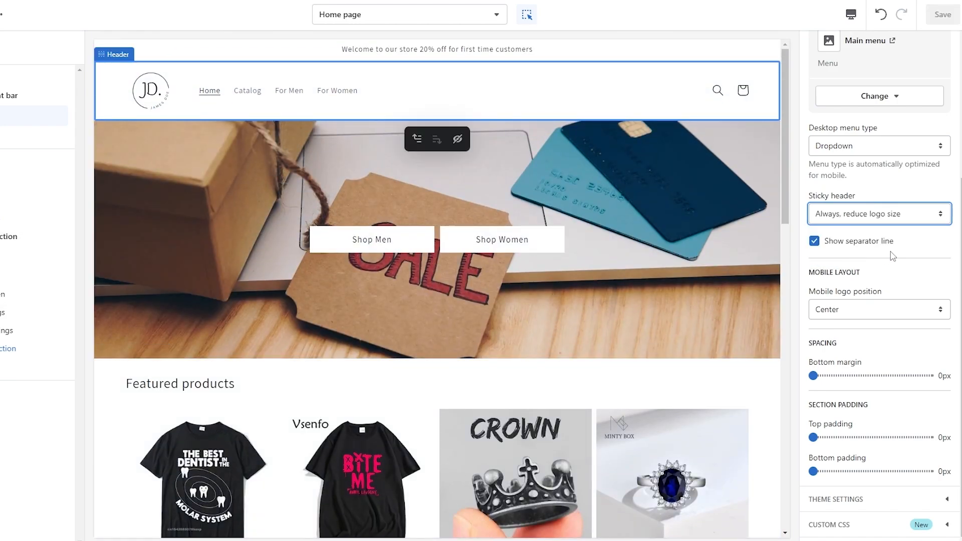
pyautogui.scroll(-5, 651, 256)
pyautogui.scroll(-5, 651, 256)
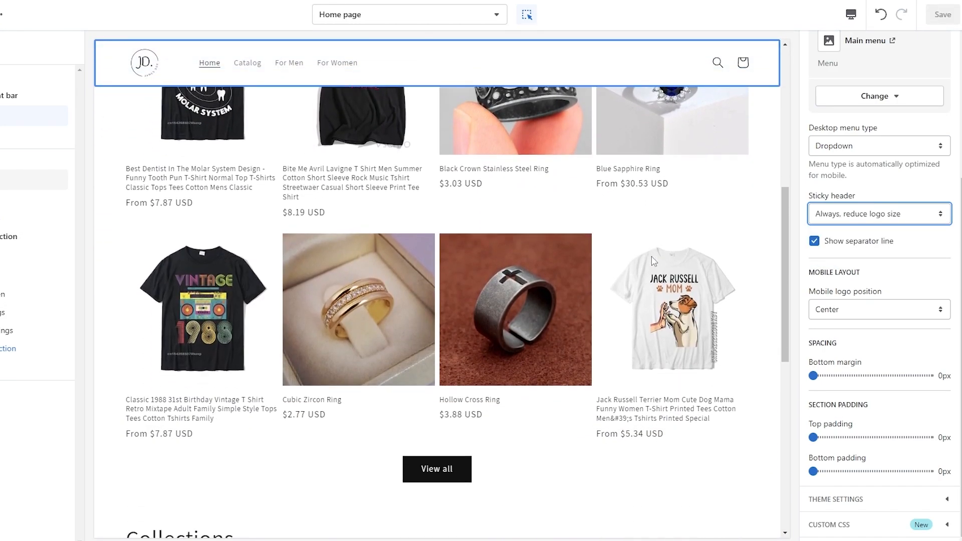
pyautogui.scroll(10, 636, 258)
pyautogui.scroll(-5, 635, 257)
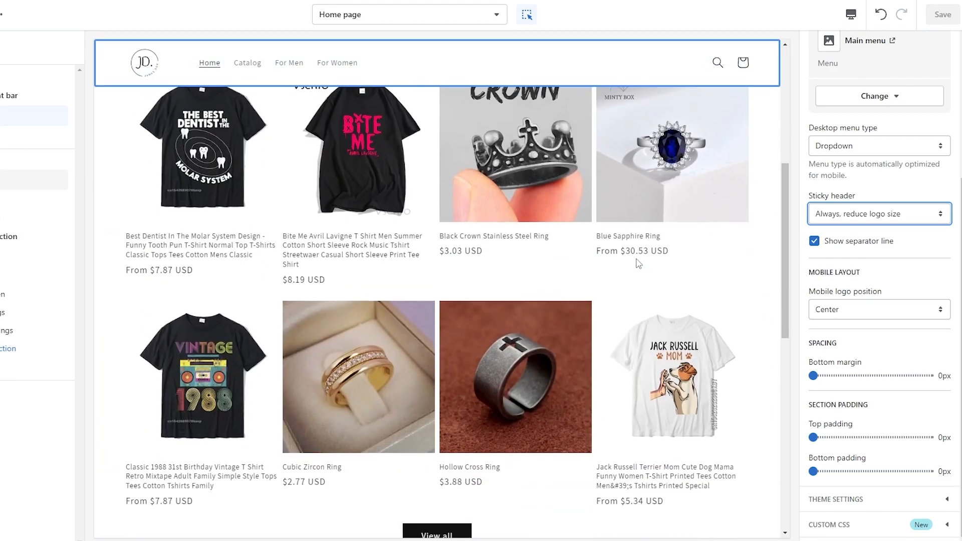
pyautogui.scroll(-2, 634, 258)
pyautogui.scroll(10, 631, 259)
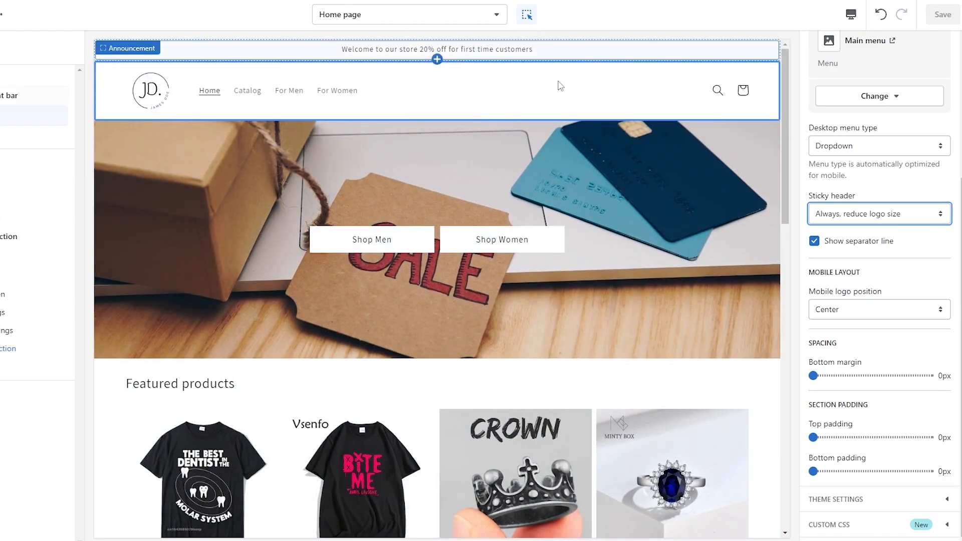
# Examine how the header and its logo resize while moving through the featured products on the home page preview.
pyautogui.scroll(-5, 140, 401)
pyautogui.click(136, 410)
pyautogui.scroll(5, 128, 381)
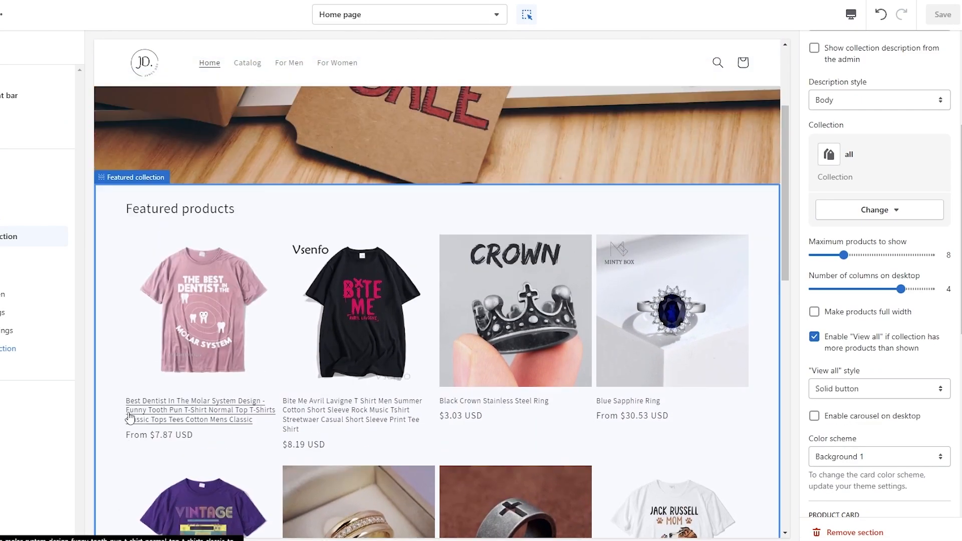
pyautogui.scroll(-3, 198, 106)
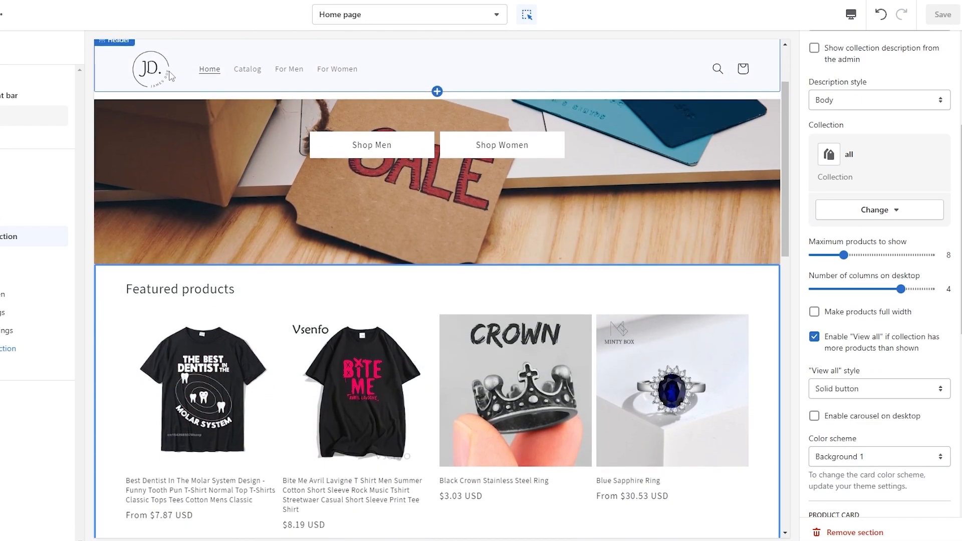
pyautogui.scroll(2, 181, 87)
pyautogui.scroll(-2, 182, 96)
pyautogui.scroll(3, 183, 100)
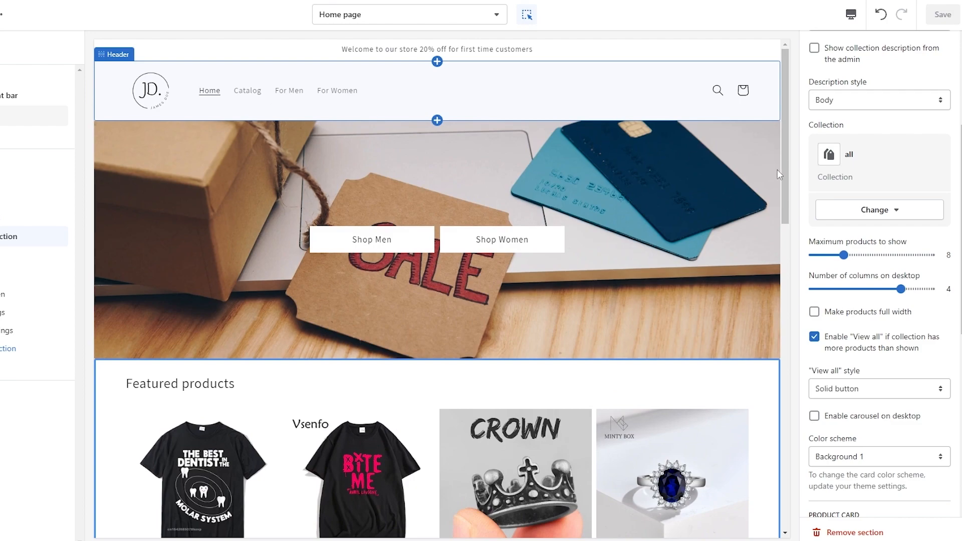
pyautogui.scroll(4, 879, 251)
pyautogui.scroll(-4, 879, 250)
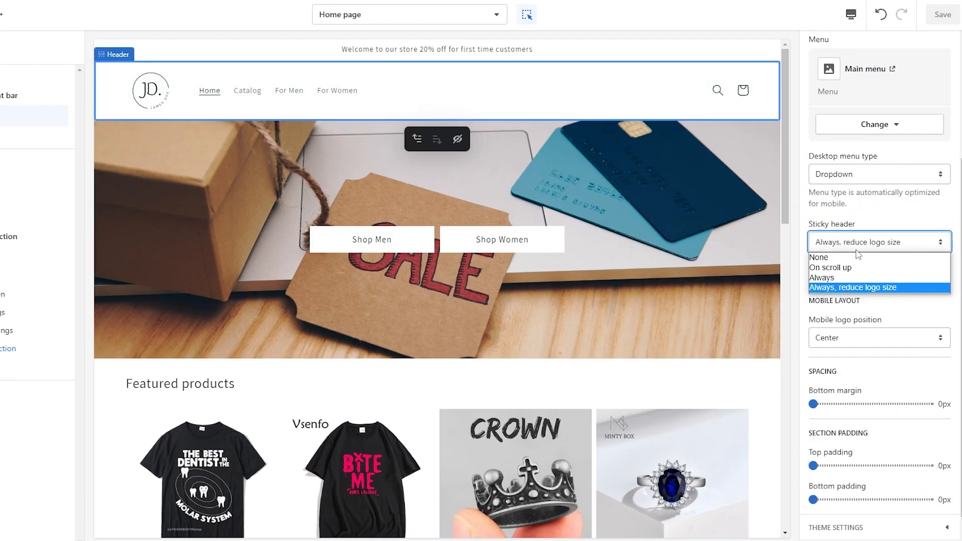
# Try the "On scroll up" option for the sticky header and check its behaviour throughout the home page preview.
pyautogui.click(844, 250)
pyautogui.scroll(-1, 872, 322)
pyautogui.click(877, 215)
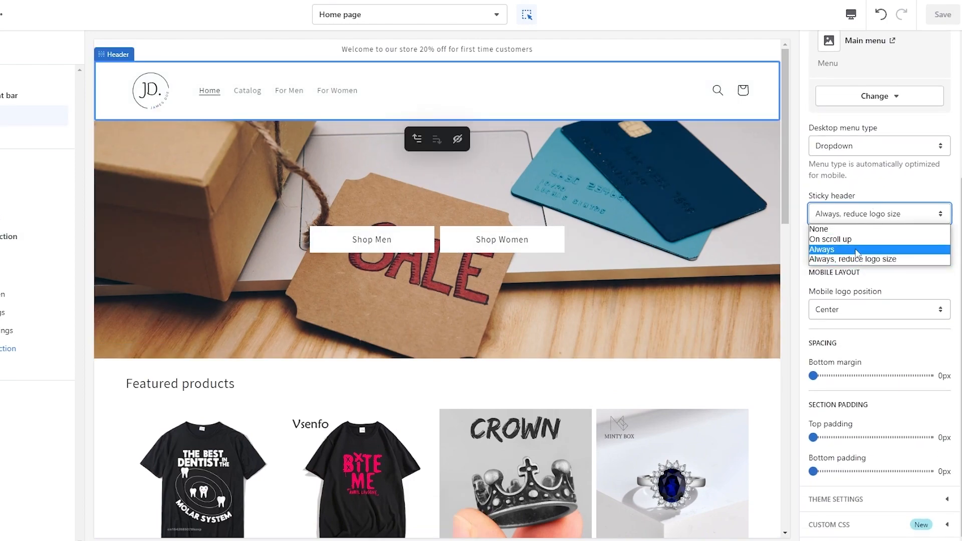
pyautogui.click(856, 244)
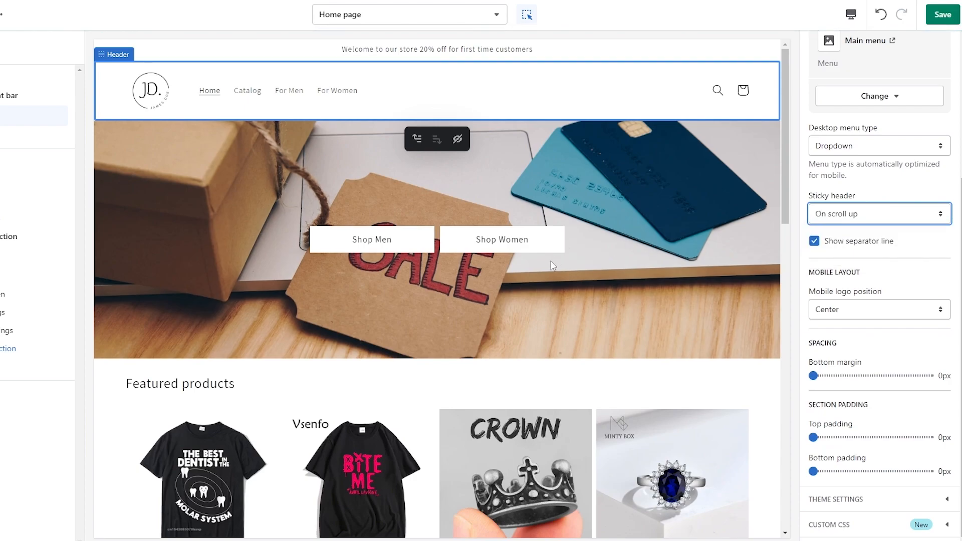
pyautogui.scroll(-1, 549, 269)
pyautogui.scroll(-5, 549, 268)
pyautogui.scroll(6, 548, 271)
pyautogui.scroll(-15, 466, 228)
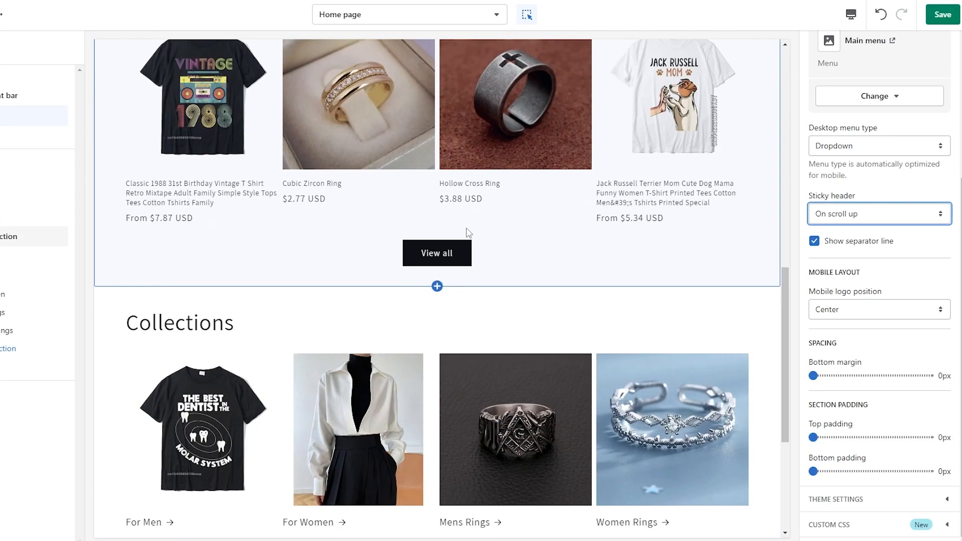
pyautogui.scroll(8, 473, 234)
pyautogui.scroll(1, 473, 237)
pyautogui.scroll(-1, 474, 242)
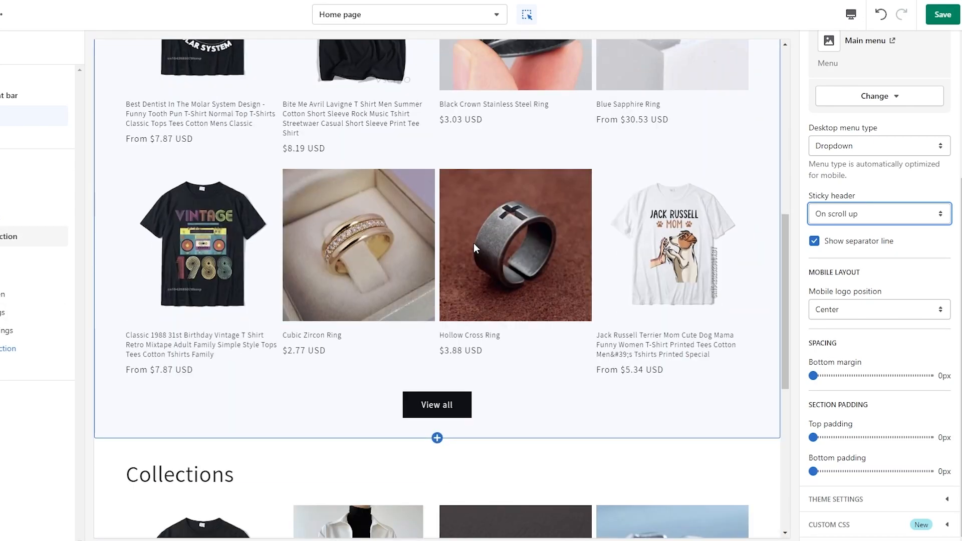
pyautogui.scroll(6, 473, 243)
pyautogui.scroll(-7, 471, 245)
pyautogui.scroll(-3, 471, 244)
pyautogui.scroll(1, 273, 45)
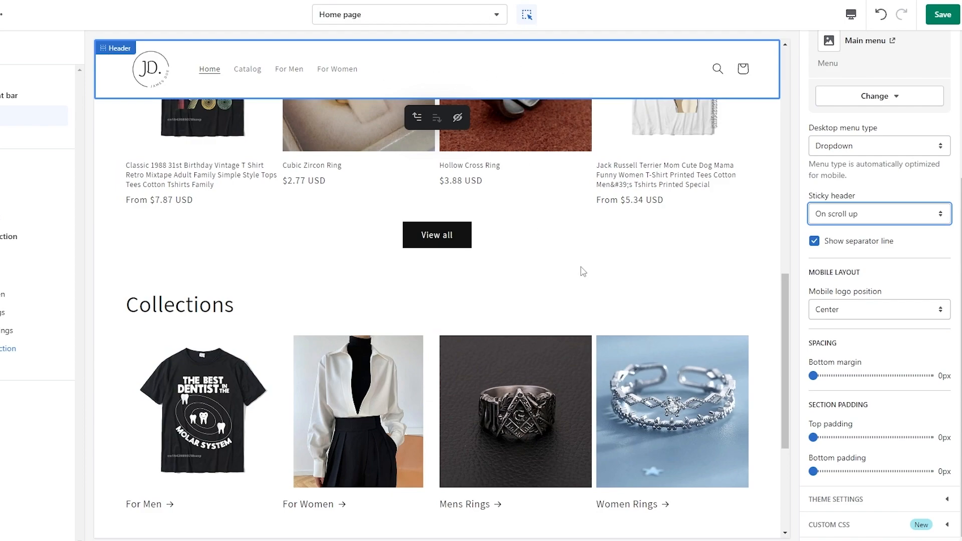
pyautogui.scroll(-1, 576, 270)
pyautogui.scroll(2, 576, 270)
# Return the sticky header to "Always, reduce logo size" and recheck the logo over the featured products in the preview.
pyautogui.click(881, 213)
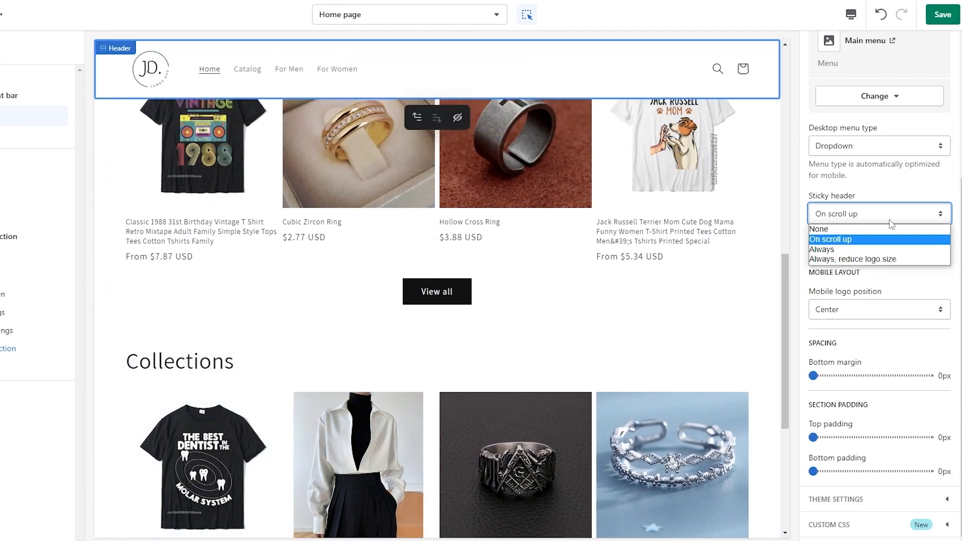
pyautogui.click(866, 261)
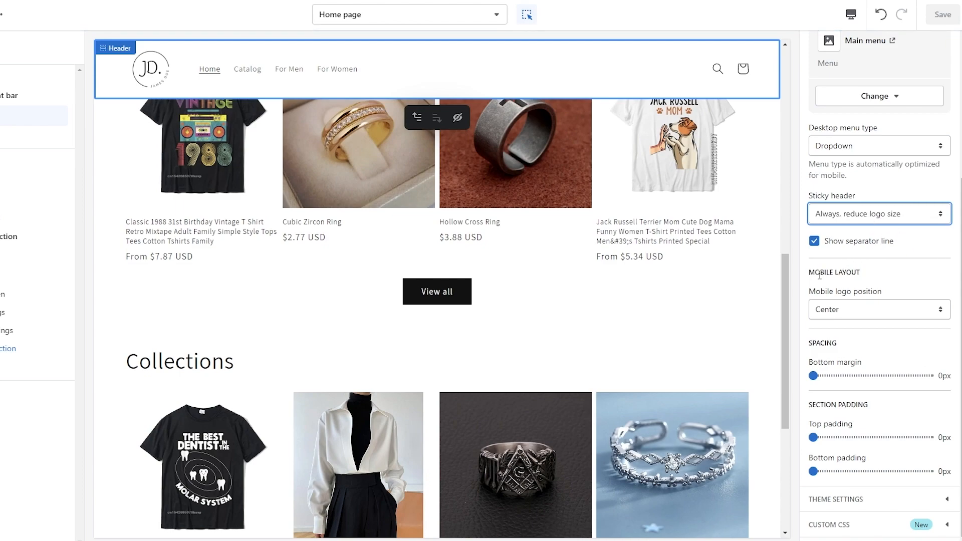
pyautogui.click(734, 299)
pyautogui.scroll(10, 721, 296)
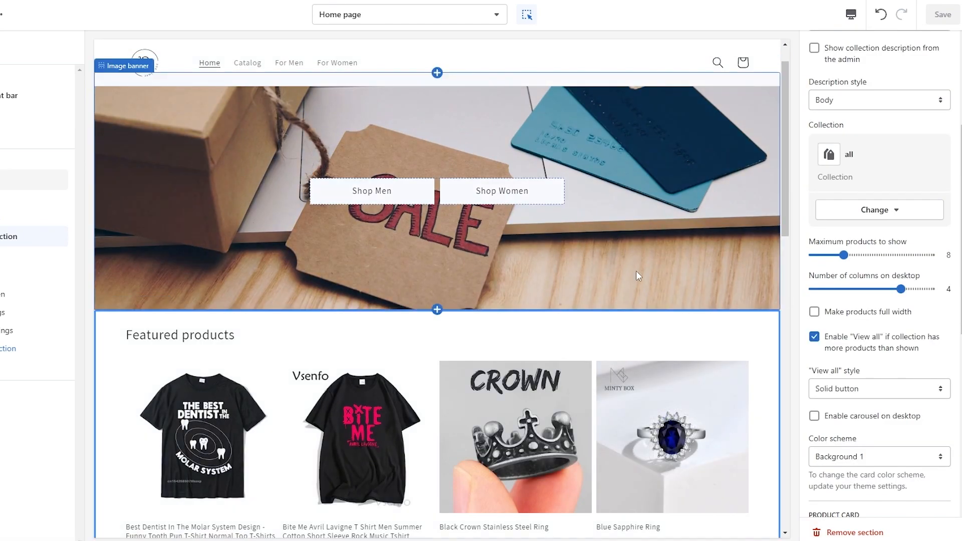
pyautogui.scroll(-8, 635, 272)
pyautogui.scroll(2, 259, 109)
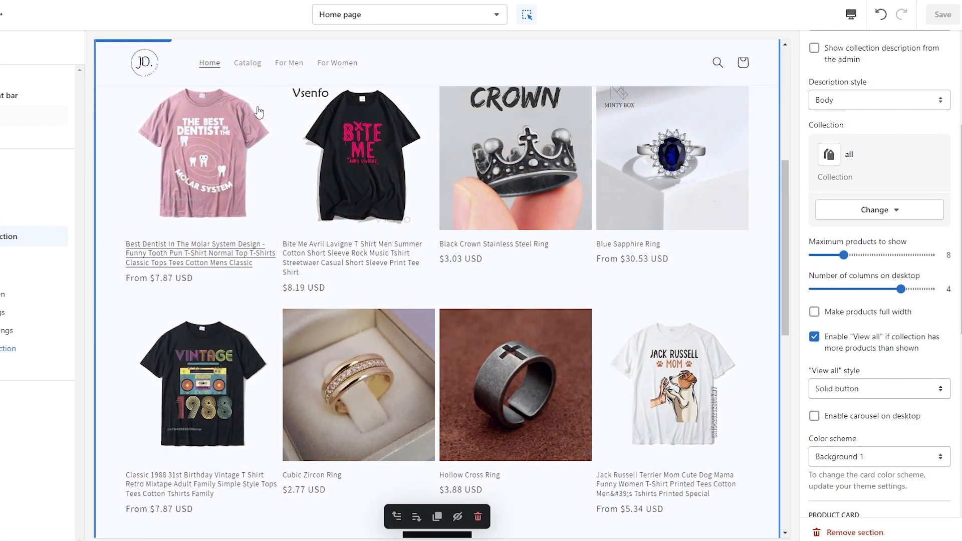
pyautogui.scroll(2, 258, 109)
pyautogui.scroll(-2, 201, 101)
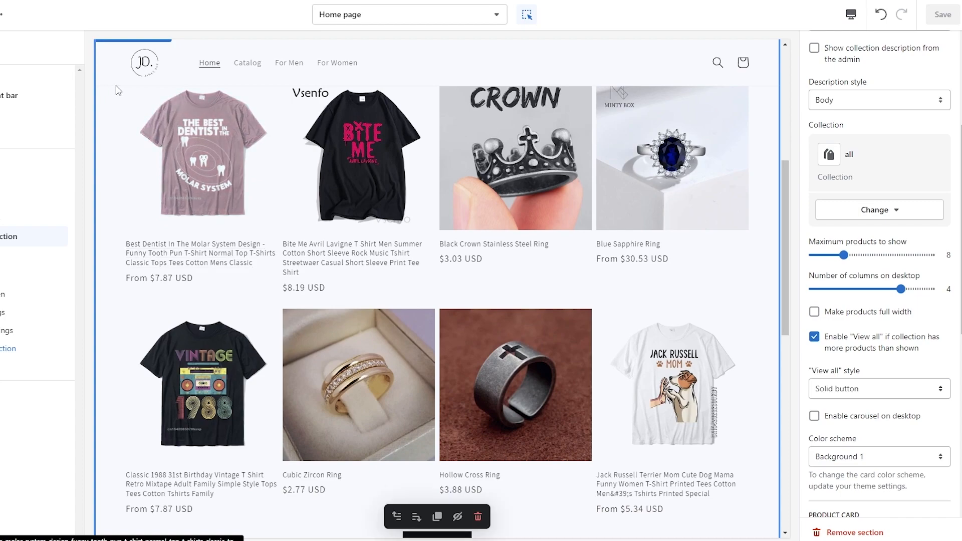
# Turn off the header's separator line and check the header's lower edge against the featured products in the preview.
pyautogui.click(612, 72)
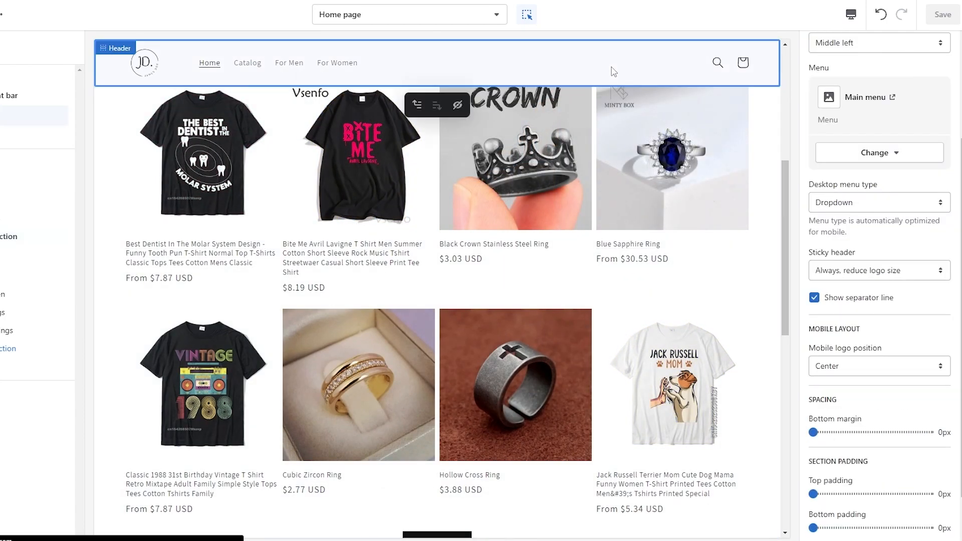
pyautogui.click(814, 297)
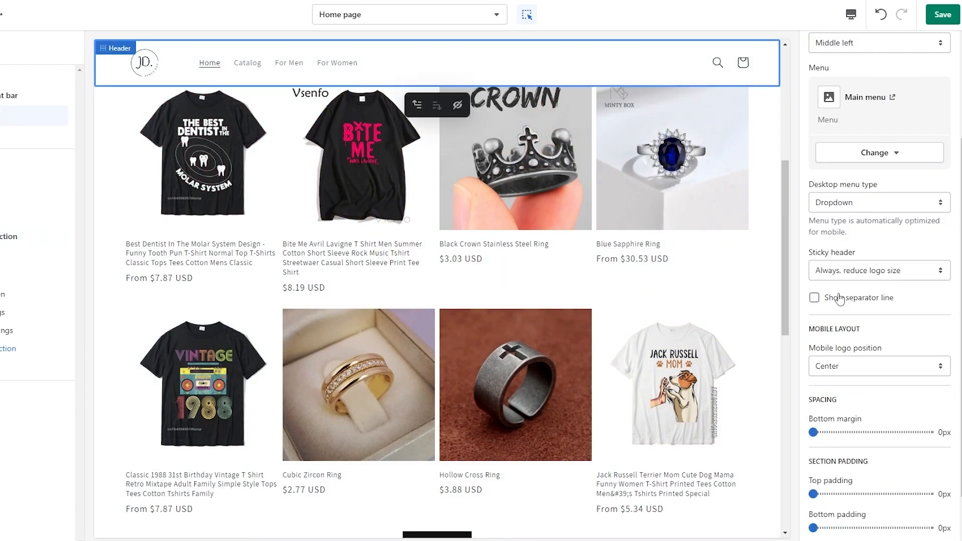
pyautogui.click(245, 305)
pyautogui.scroll(-2, 266, 209)
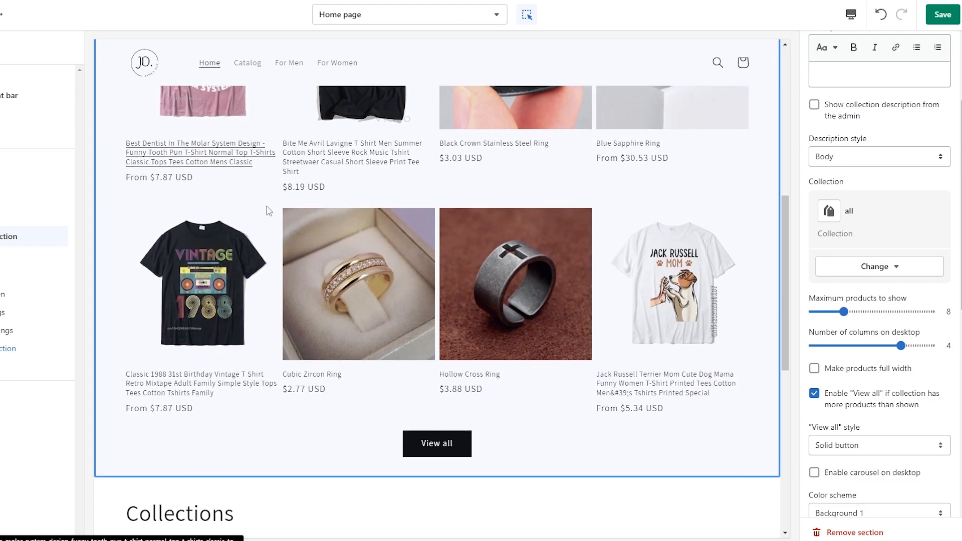
pyautogui.scroll(4, 266, 210)
pyautogui.scroll(-4, 477, 134)
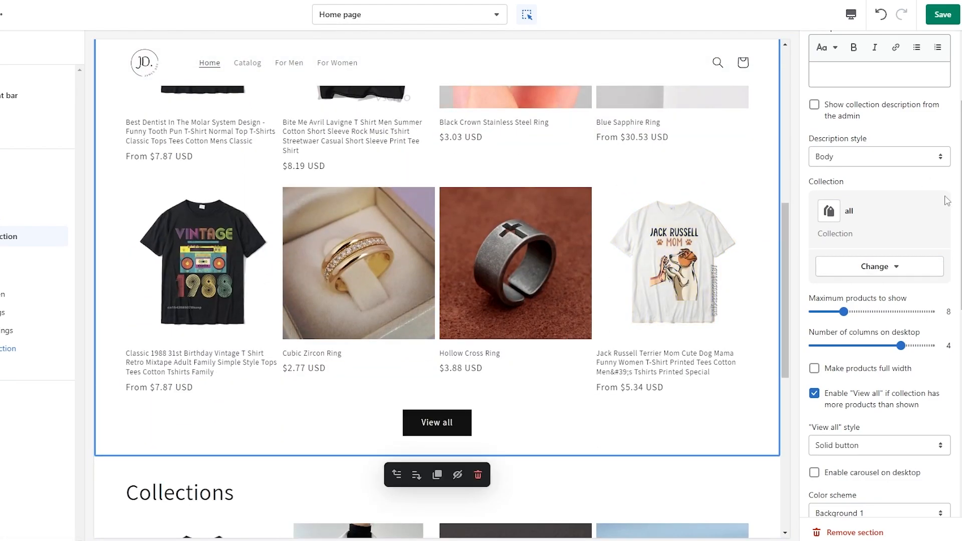
pyautogui.scroll(5, 531, 238)
# Set the header's mobile logo position to Left.
pyautogui.click(510, 71)
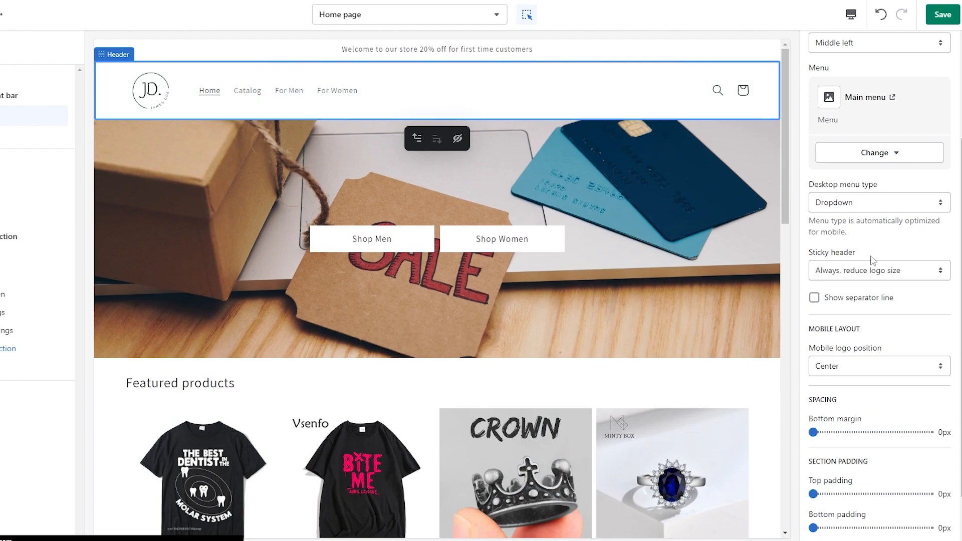
pyautogui.scroll(-1, 937, 343)
pyautogui.click(845, 316)
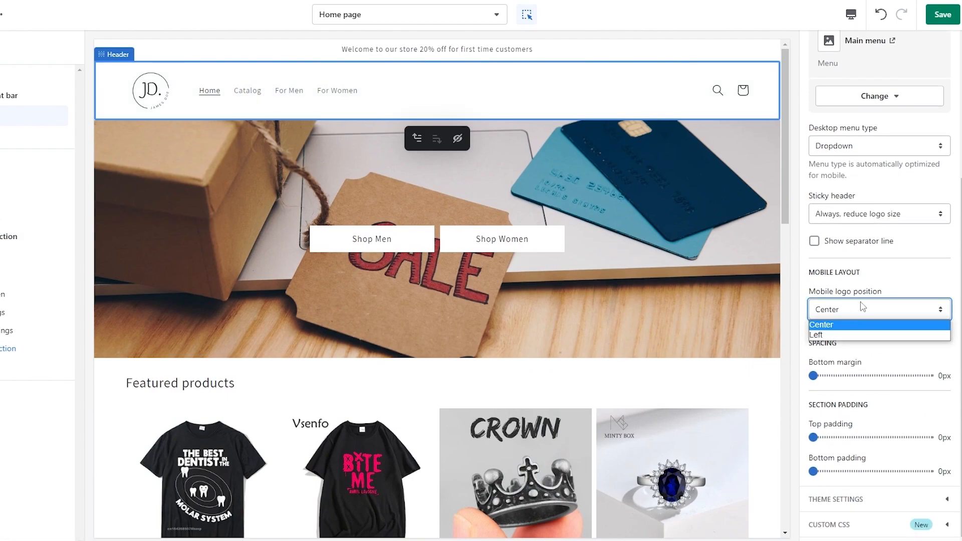
pyautogui.click(863, 334)
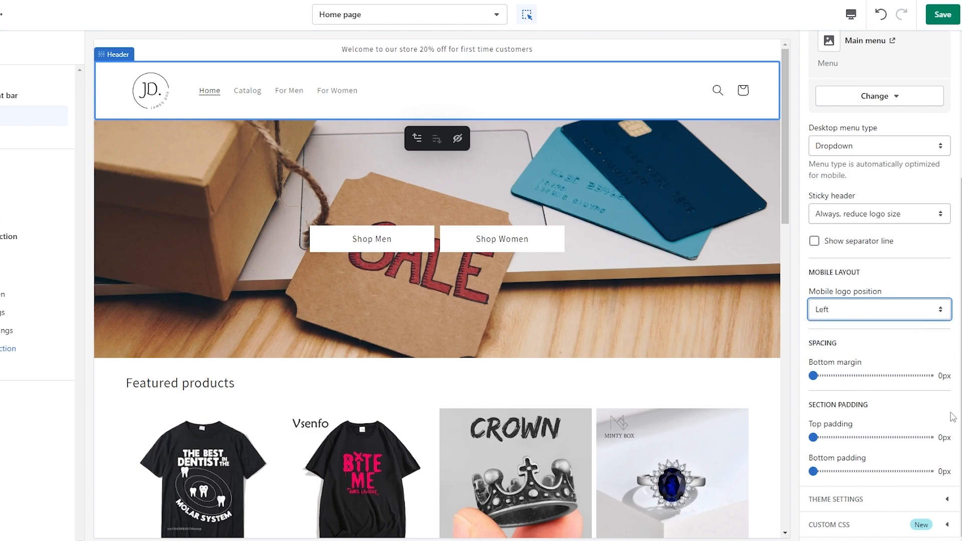
# Try the Accent 2 and Background 2 color schemes on the header, and set the scheme back to Background 1.
pyautogui.scroll(4, 940, 521)
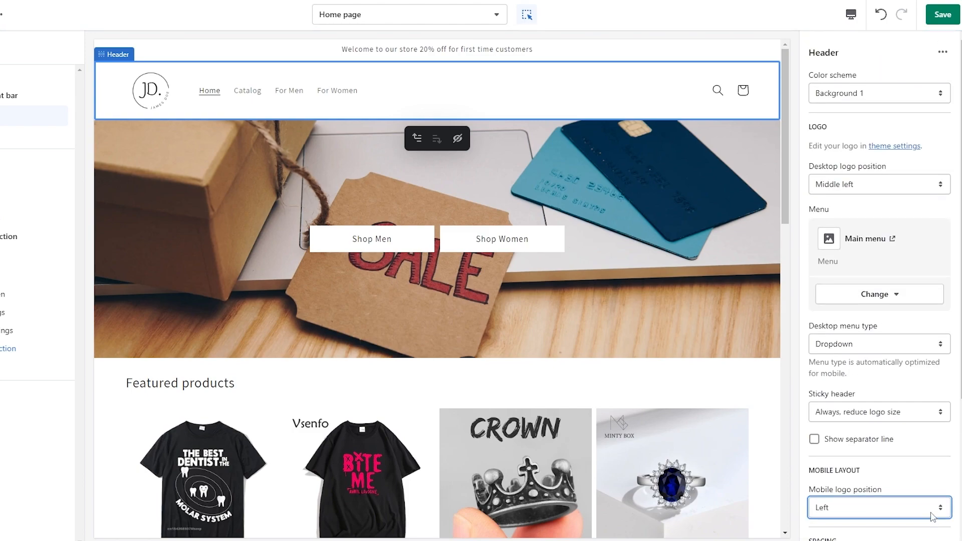
pyautogui.click(876, 103)
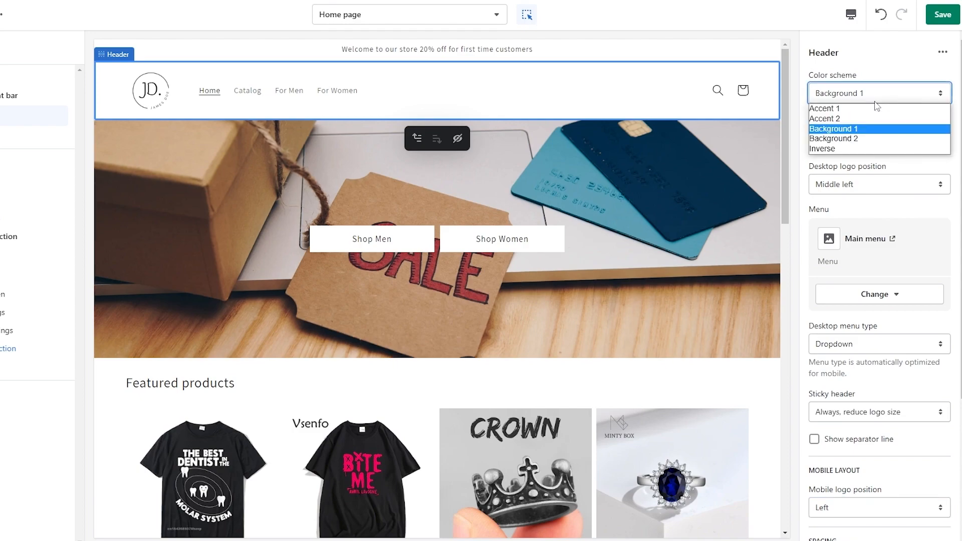
pyautogui.click(852, 118)
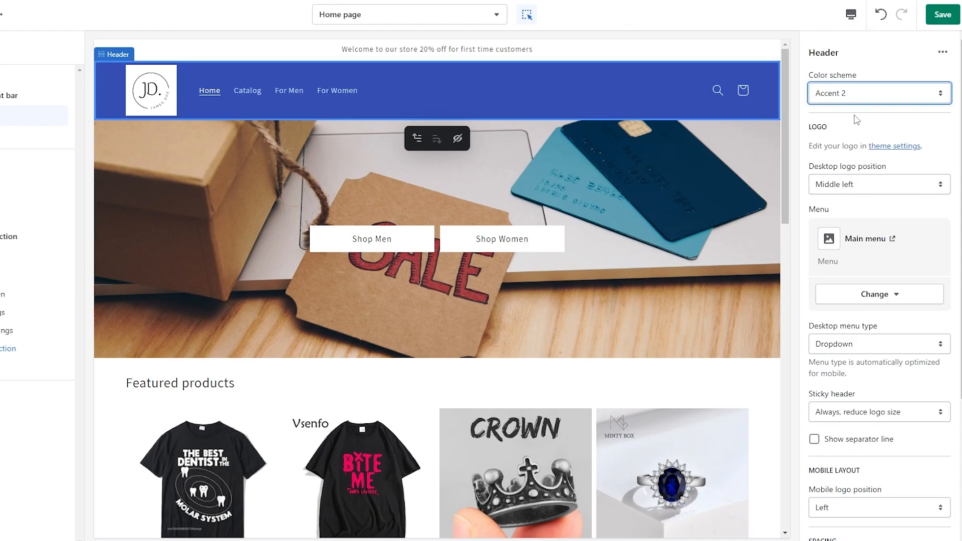
pyautogui.click(855, 100)
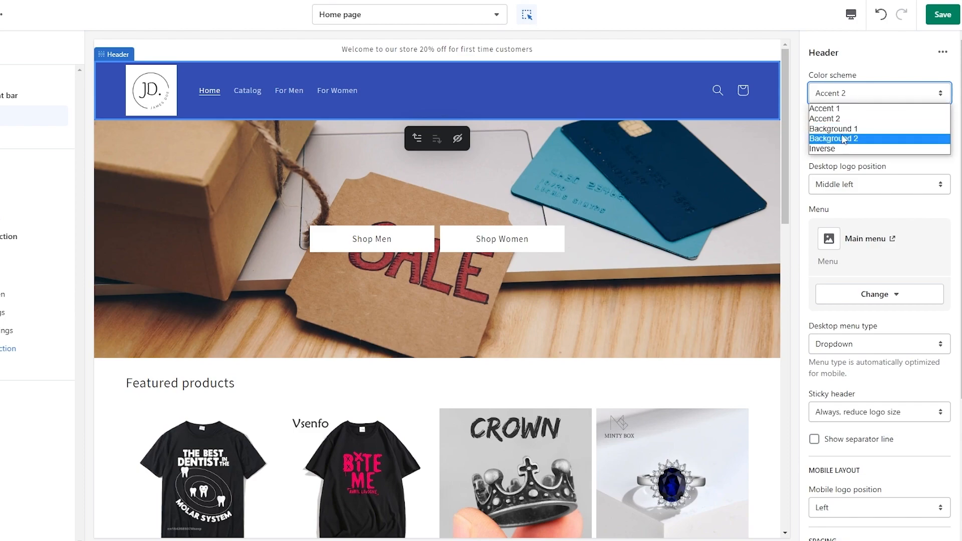
pyautogui.click(866, 126)
pyautogui.click(869, 97)
pyautogui.click(866, 138)
pyautogui.click(877, 100)
pyautogui.click(869, 130)
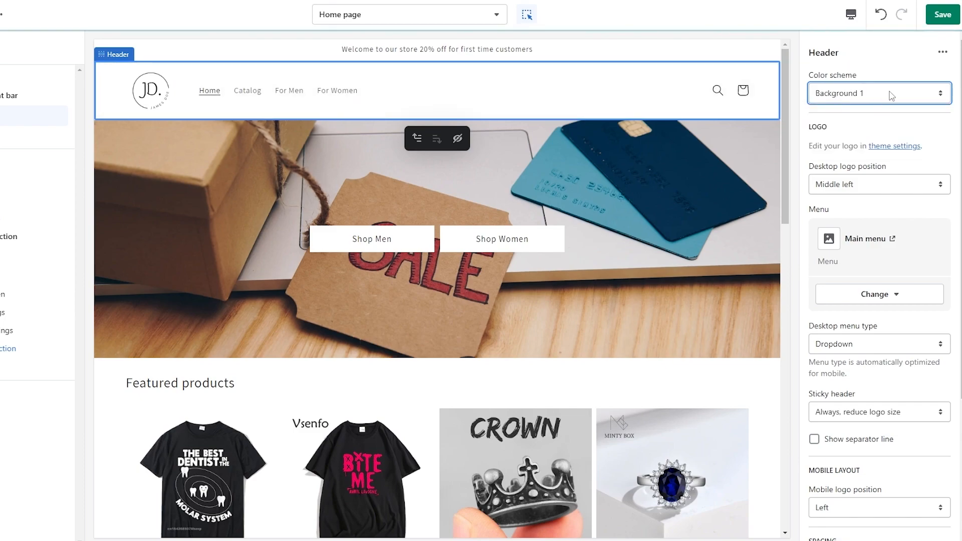
# Save the header changes and look over the home page on the storefront.
pyautogui.click(949, 21)
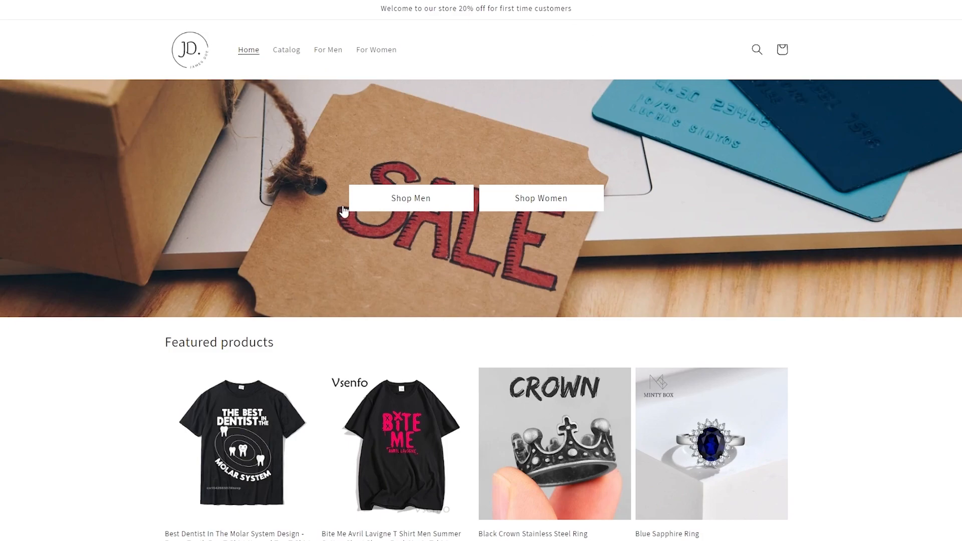
pyautogui.scroll(-15, 344, 211)
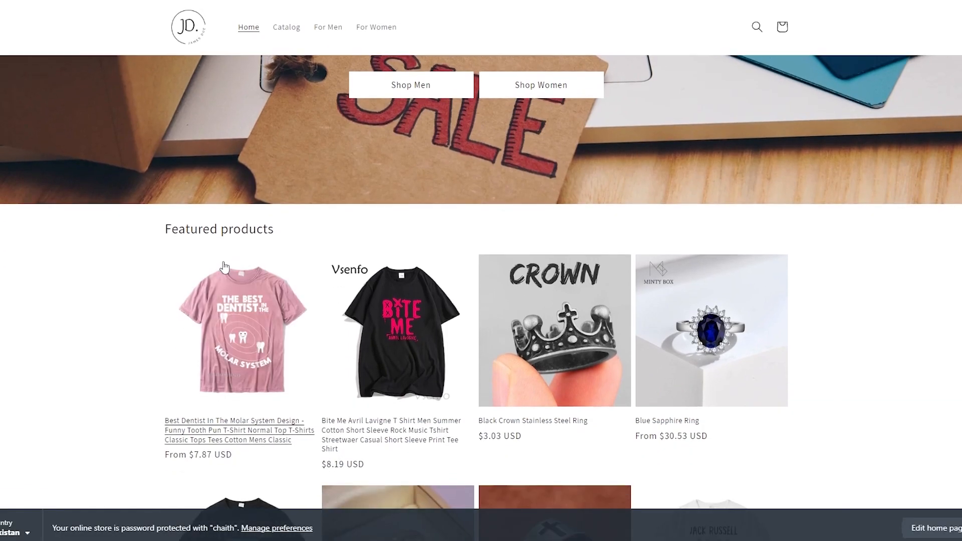
pyautogui.scroll(6, 2, 306)
pyautogui.scroll(7, 1, 307)
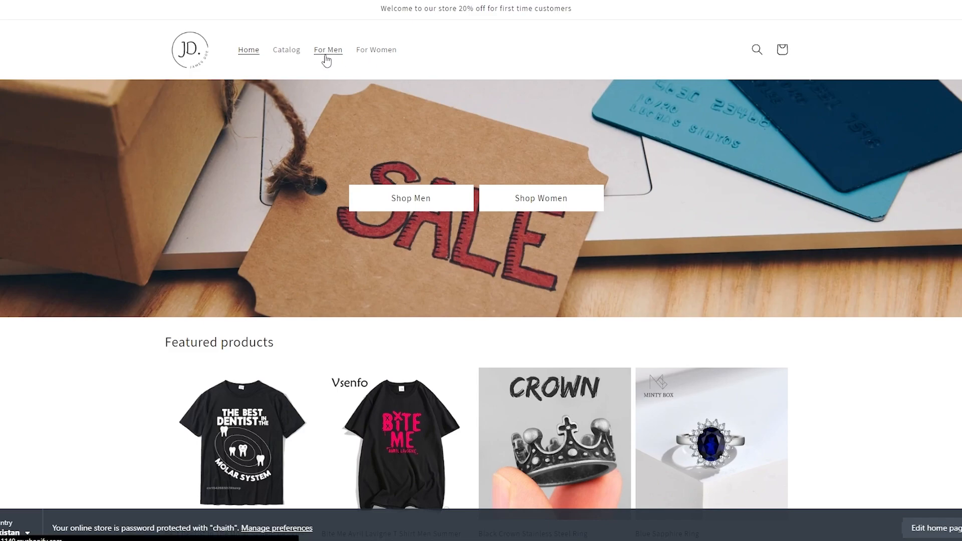
# Open the For Men collection from the storefront's main menu and look through its products.
pyautogui.click(326, 60)
pyautogui.scroll(-6, 358, 269)
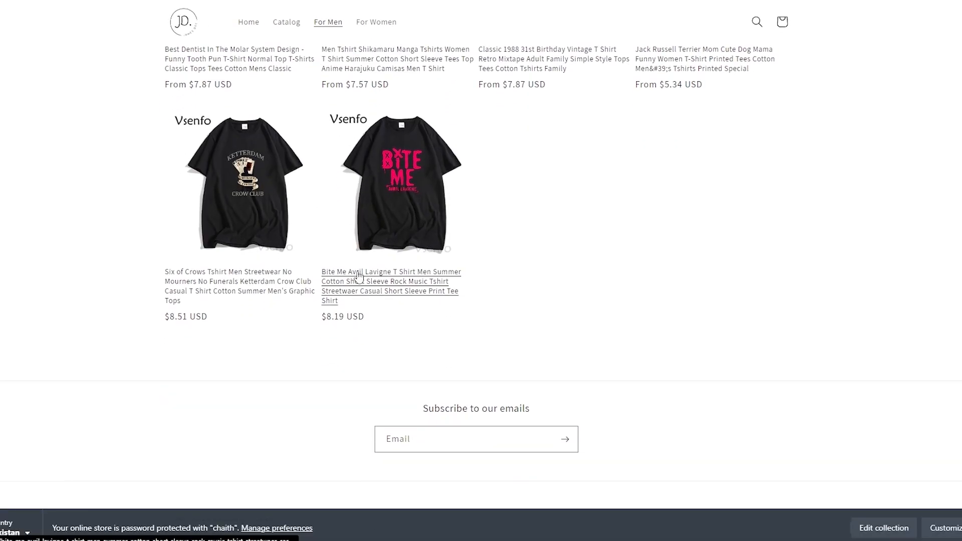
pyautogui.scroll(6, 343, 346)
pyautogui.scroll(-4, 435, 251)
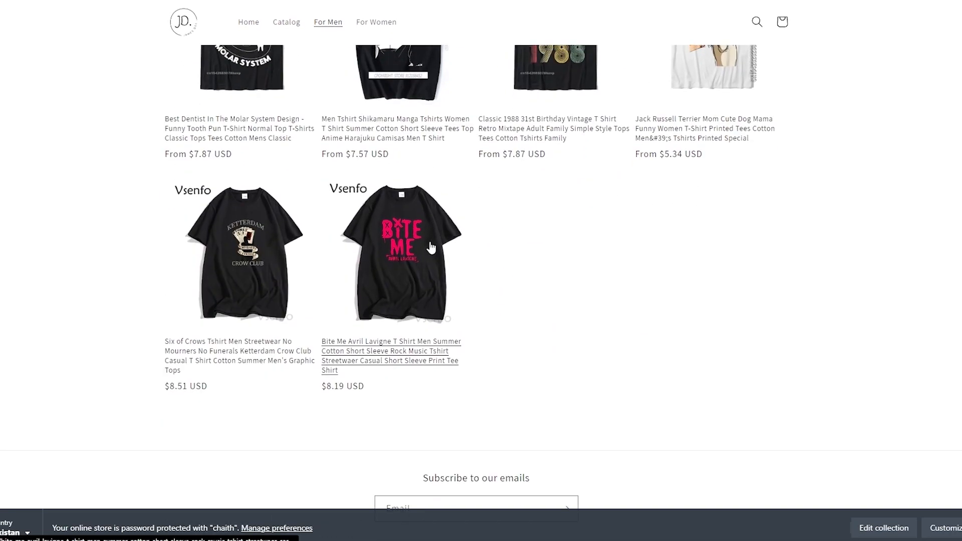
# Open the For Women collection from the storefront's main menu and look through its products.
pyautogui.click(380, 24)
pyautogui.scroll(-8, 300, 257)
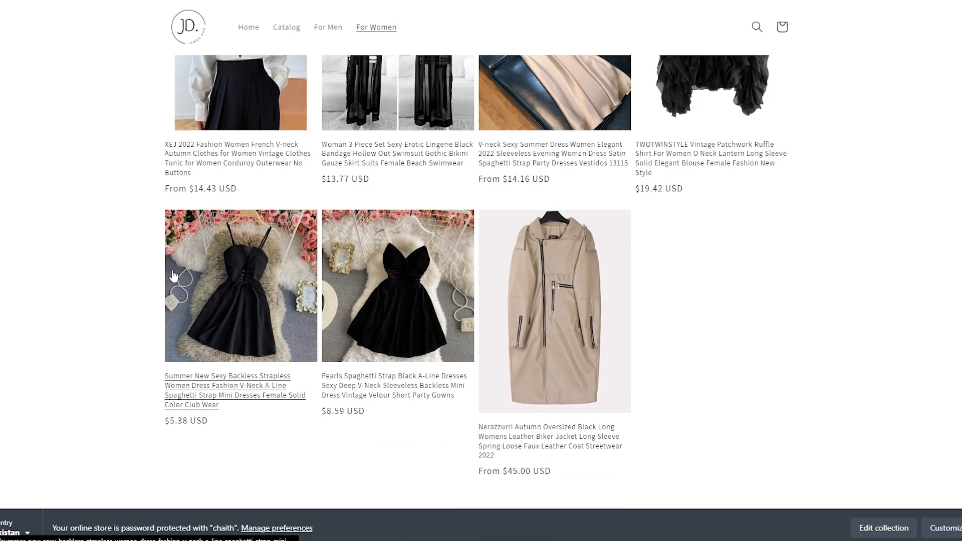
pyautogui.scroll(8, 265, 233)
pyautogui.scroll(-3, 396, 241)
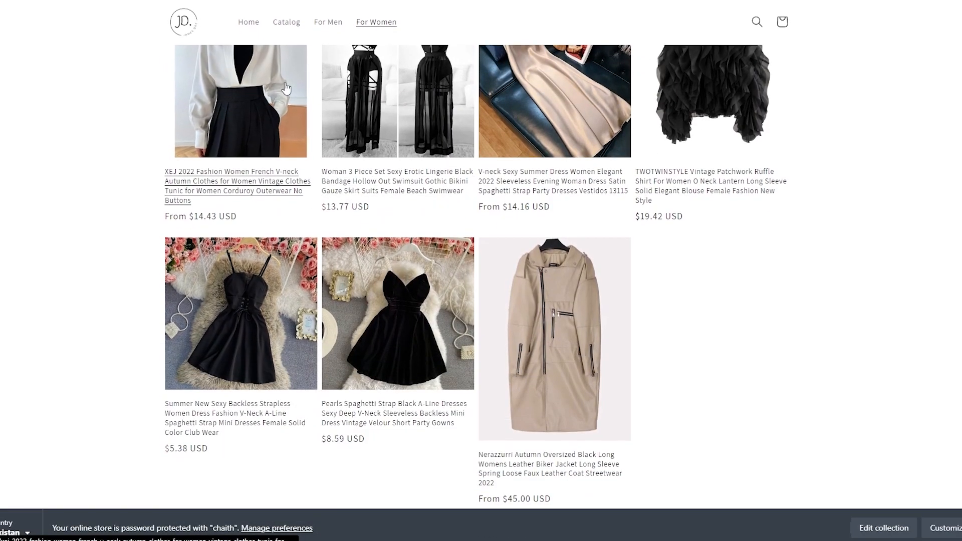
# Open the Catalog page from the storefront's main menu and look through the full product list.
pyautogui.click(282, 28)
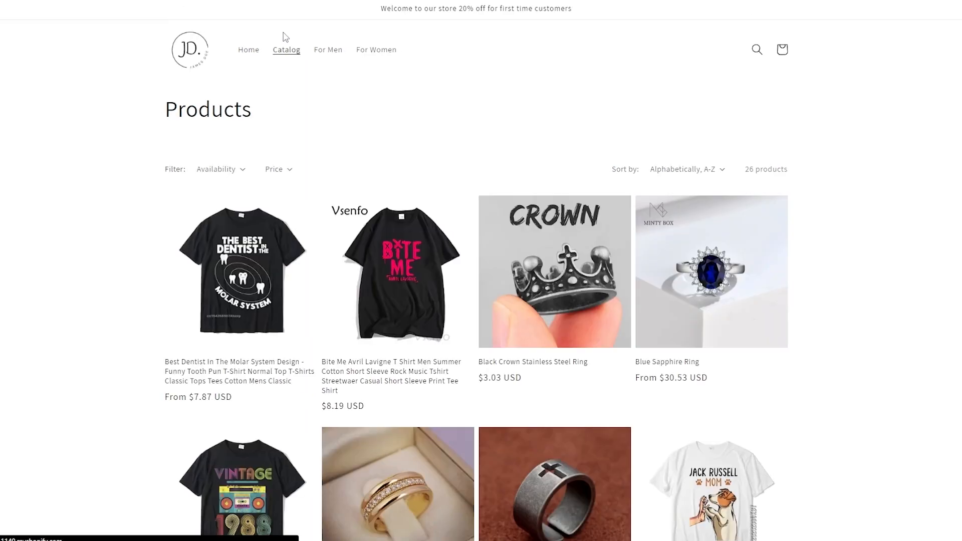
pyautogui.scroll(-10, 537, 241)
pyautogui.scroll(5, 538, 241)
pyautogui.scroll(-10, 500, 245)
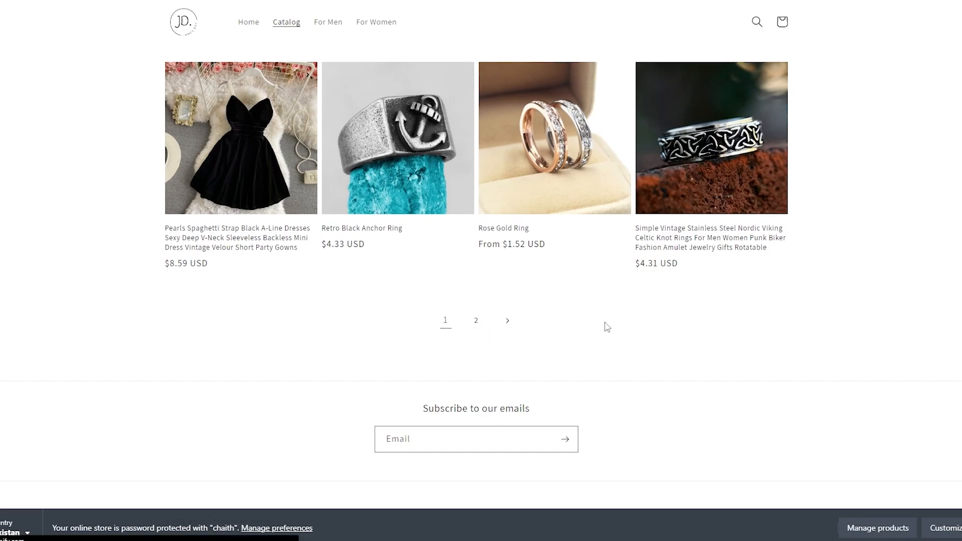
# Go to the second page of the storefront's Catalog and look through the remaining products.
pyautogui.click(508, 321)
pyautogui.scroll(-10, 573, 322)
pyautogui.scroll(7, 573, 322)
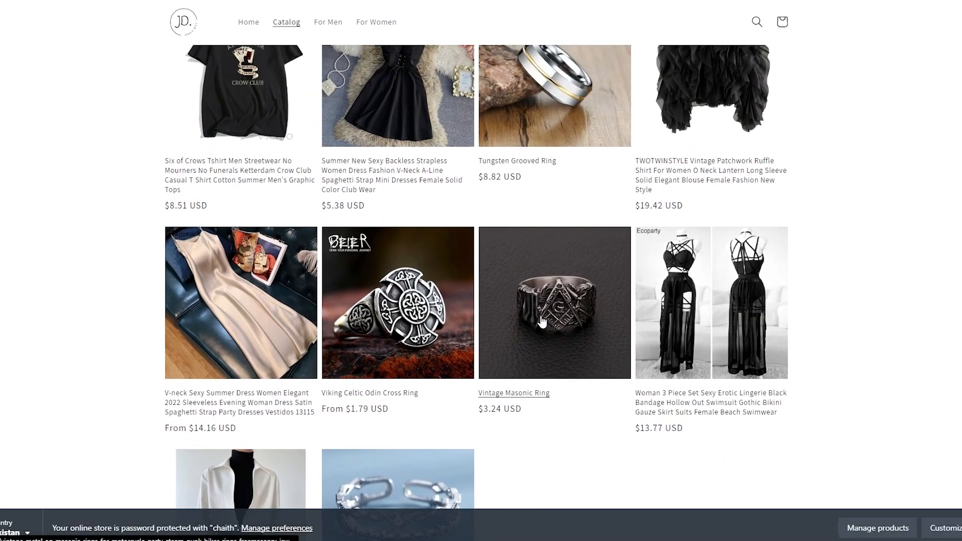
pyautogui.scroll(-5, 517, 317)
pyautogui.scroll(10, 457, 315)
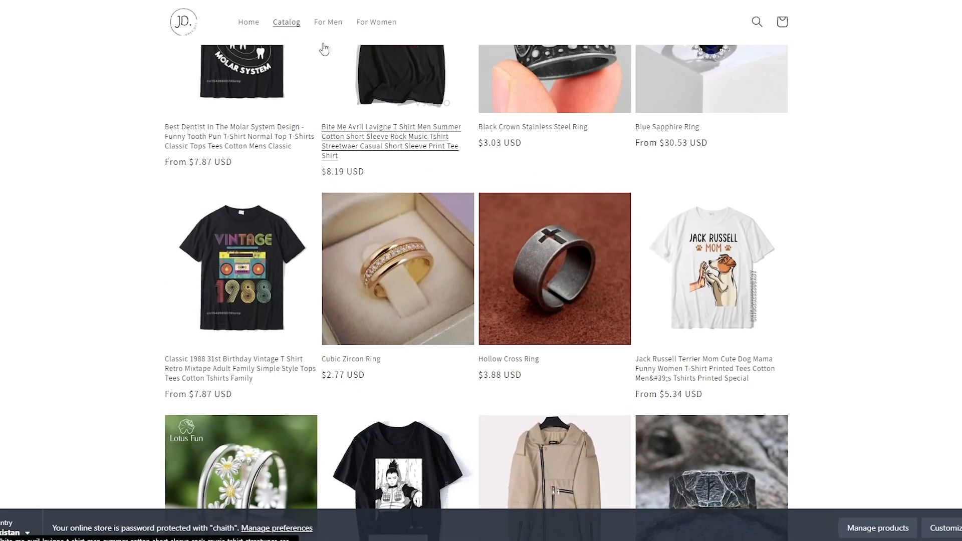
# Open the For Men collection from the storefront's main menu and look through its products.
pyautogui.click(326, 23)
pyautogui.scroll(-5, 957, 247)
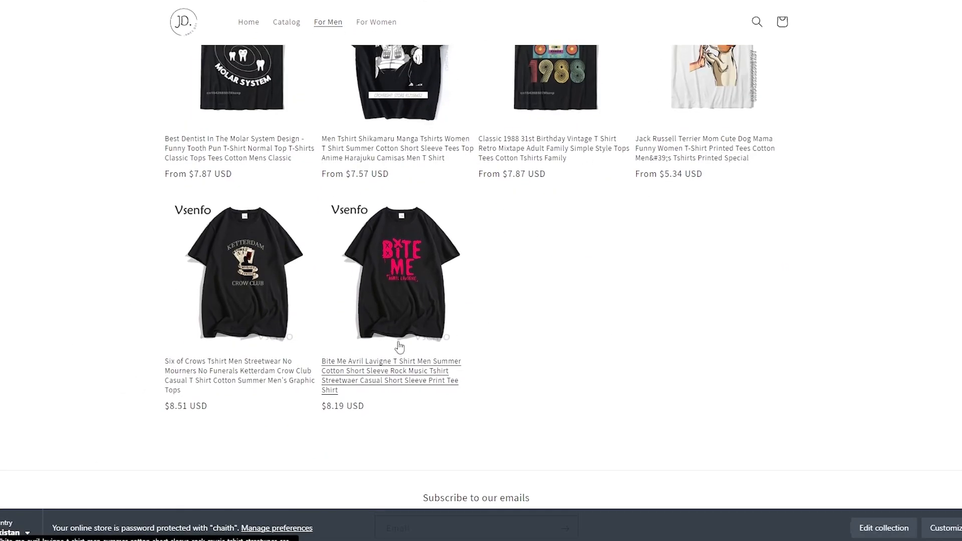
pyautogui.scroll(3, 396, 348)
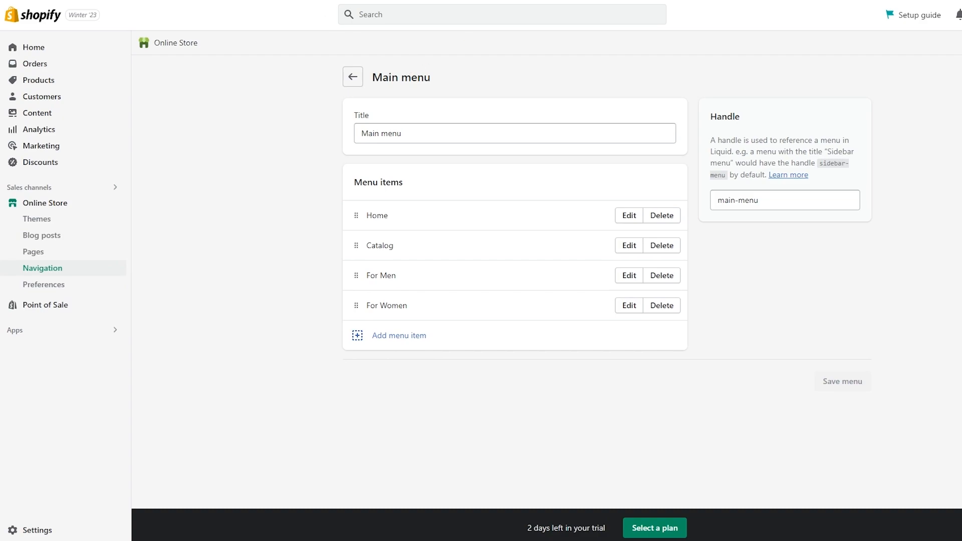
# In the store admin, open the Mens Rings collection and review its conditions and product list.
pyautogui.click(40, 80)
pyautogui.click(58, 102)
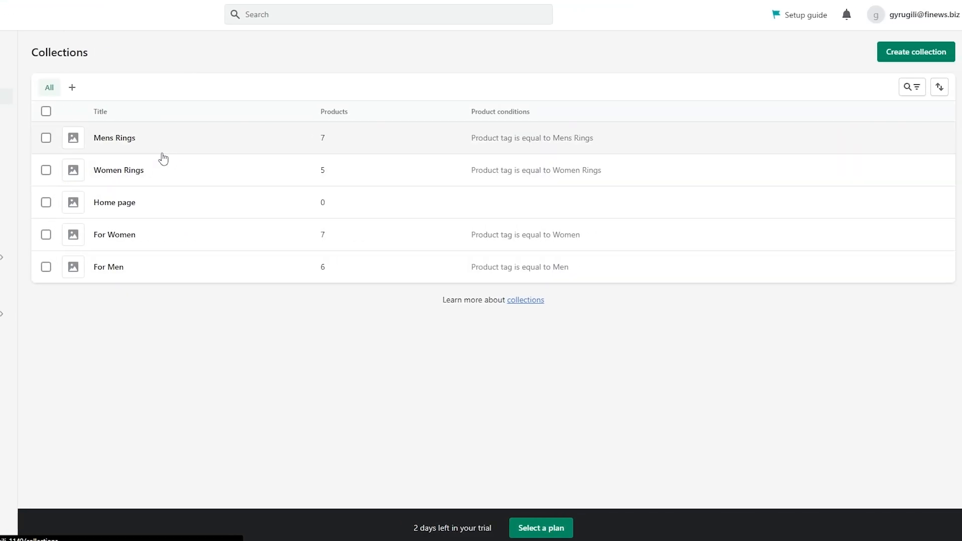
pyautogui.click(241, 140)
pyautogui.scroll(-6, 546, 249)
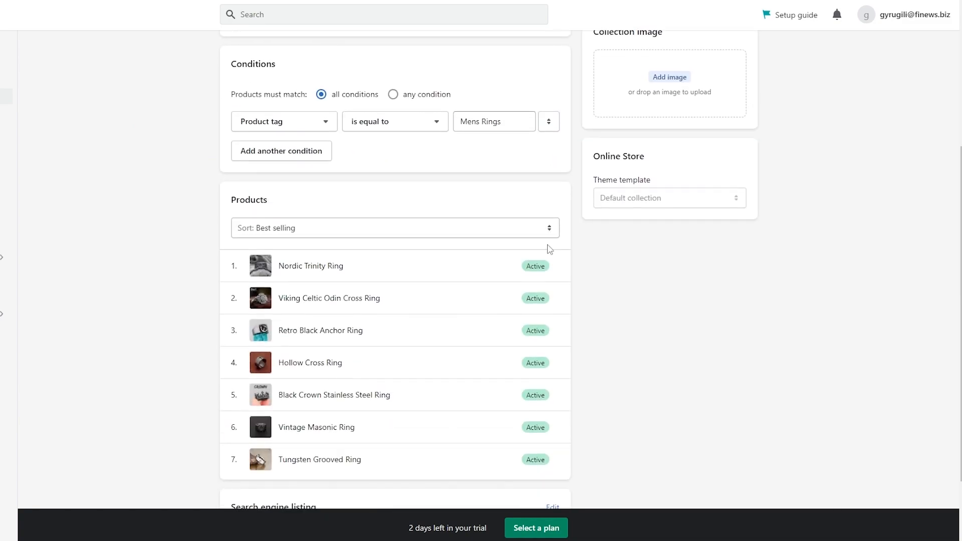
pyautogui.scroll(3, 431, 273)
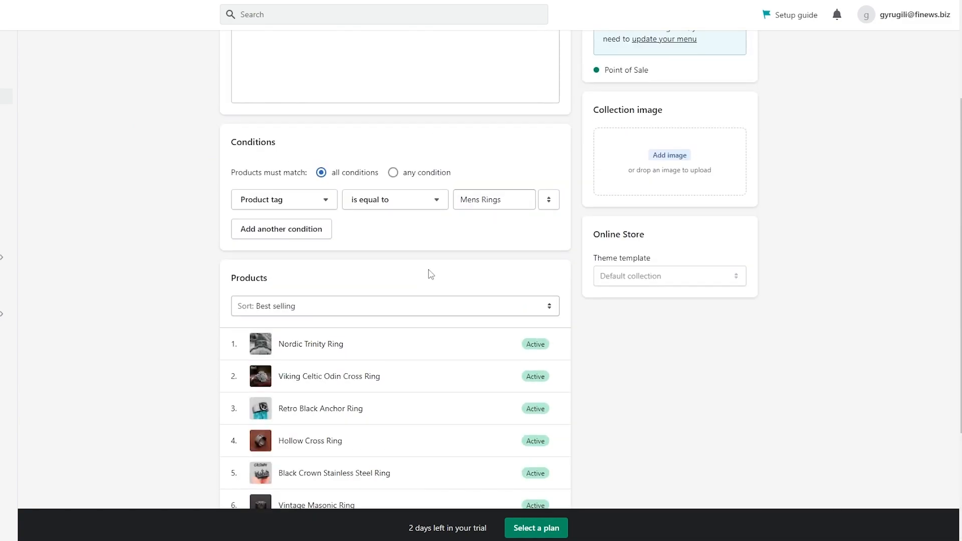
pyautogui.click(301, 243)
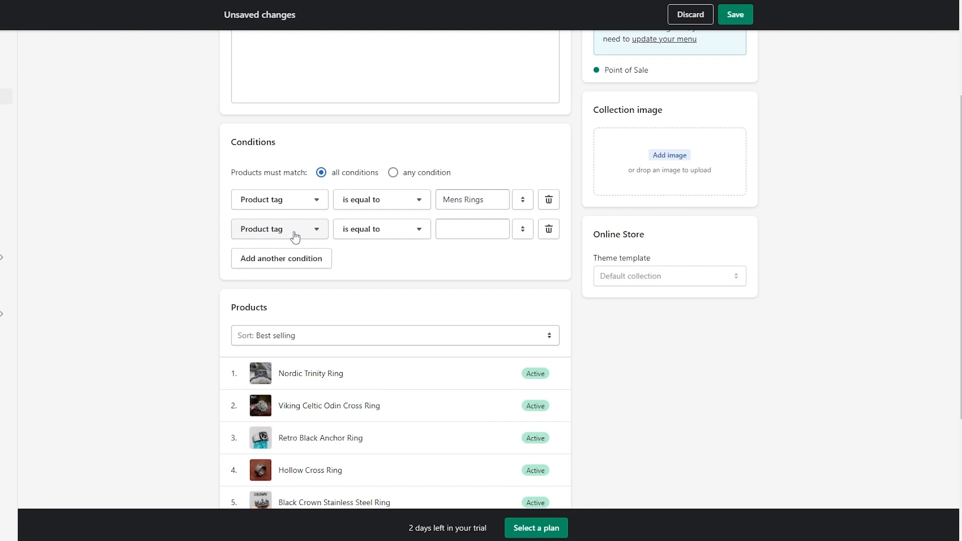
pyautogui.click(548, 229)
pyautogui.scroll(3, 360, 267)
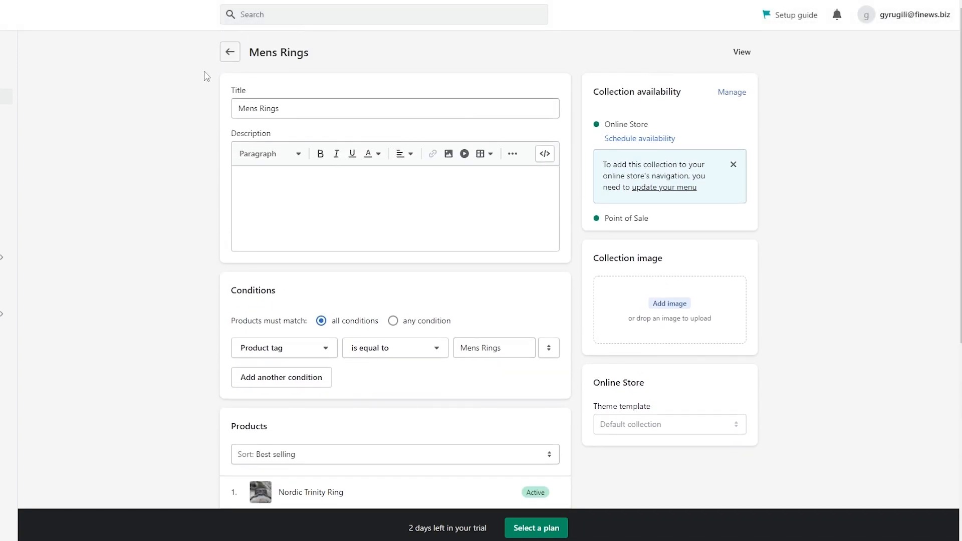
# Copy the tag Men from the For Men collection's product tag condition and return to the collections list.
pyautogui.click(223, 55)
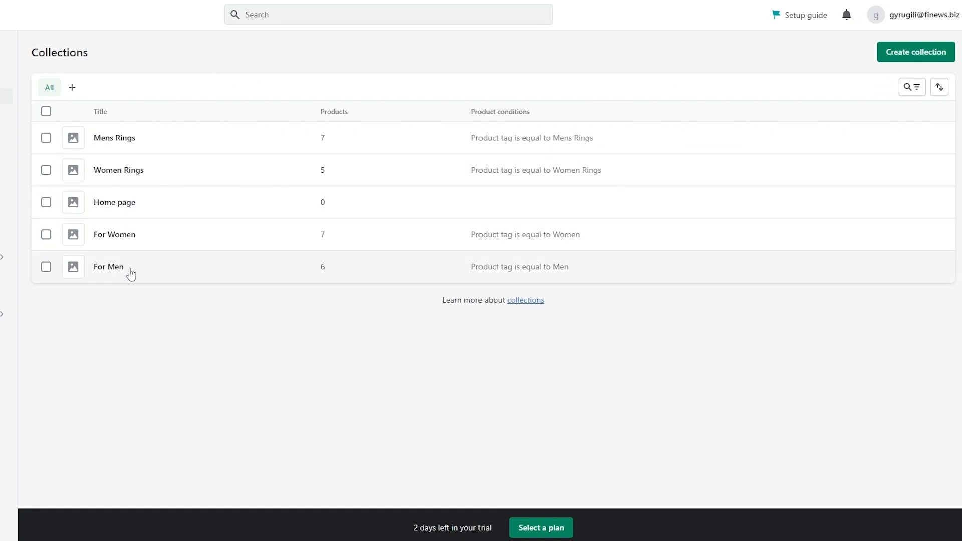
pyautogui.click(111, 267)
pyautogui.scroll(-5, 668, 326)
pyautogui.click(483, 121)
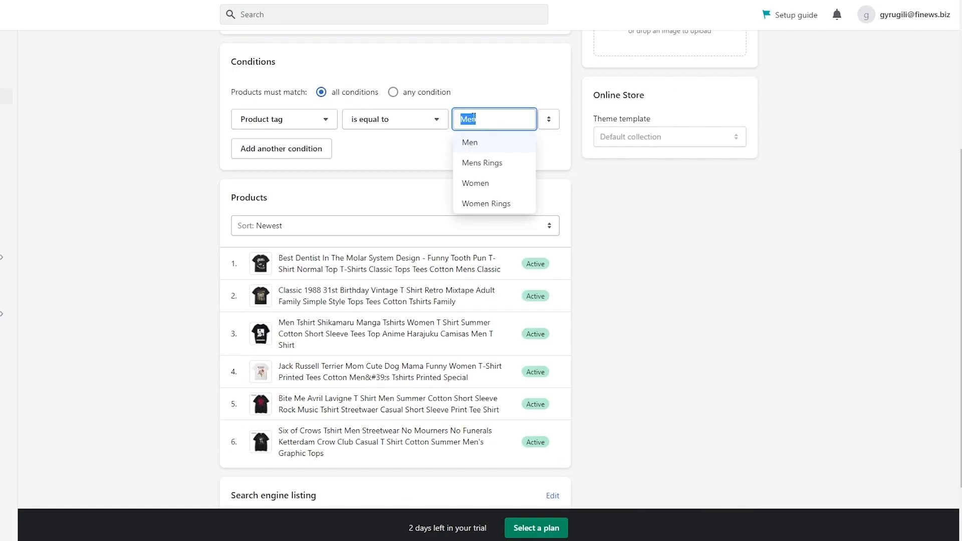
pyautogui.rightClick(474, 119)
pyautogui.click(518, 152)
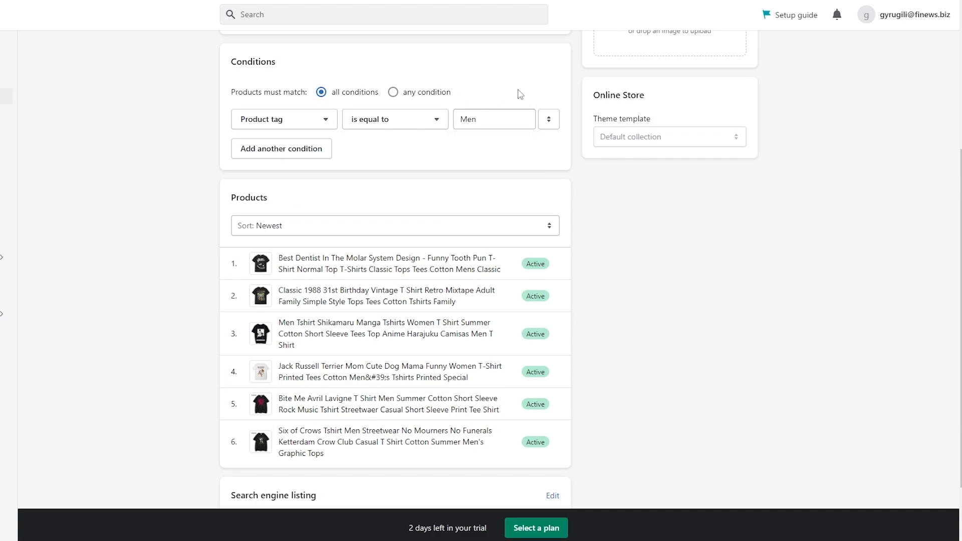
pyautogui.hotkey('alt', 'Left')
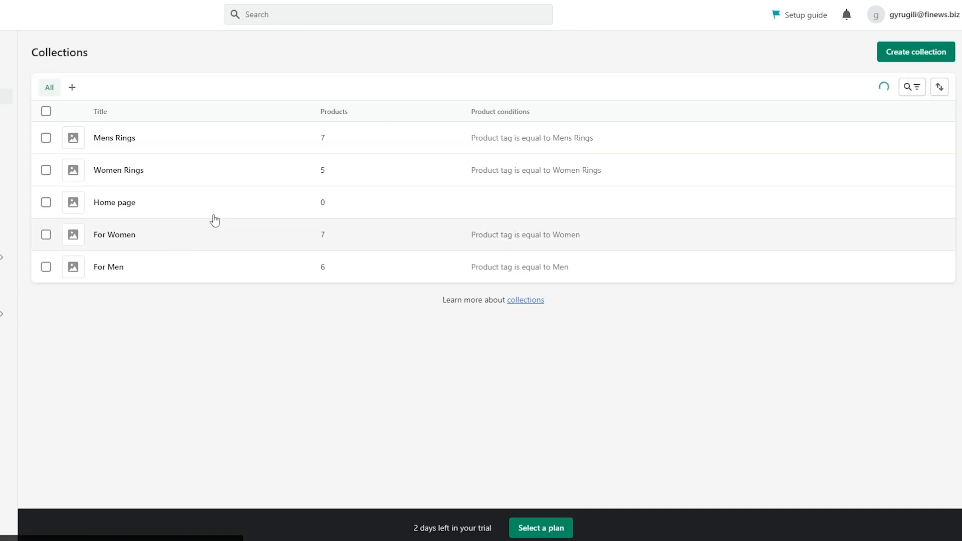
# Add the tag Men to the Nordic Trinity Ring from the Mens Rings collection, save the product and return to the collection.
pyautogui.click(173, 142)
pyautogui.scroll(-1, 288, 267)
pyautogui.scroll(-4, 288, 267)
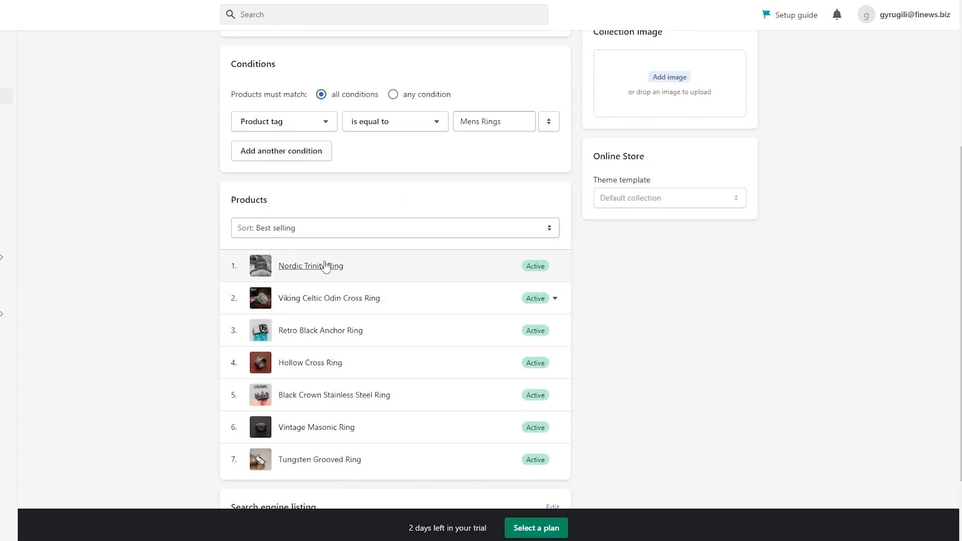
pyautogui.click(333, 266)
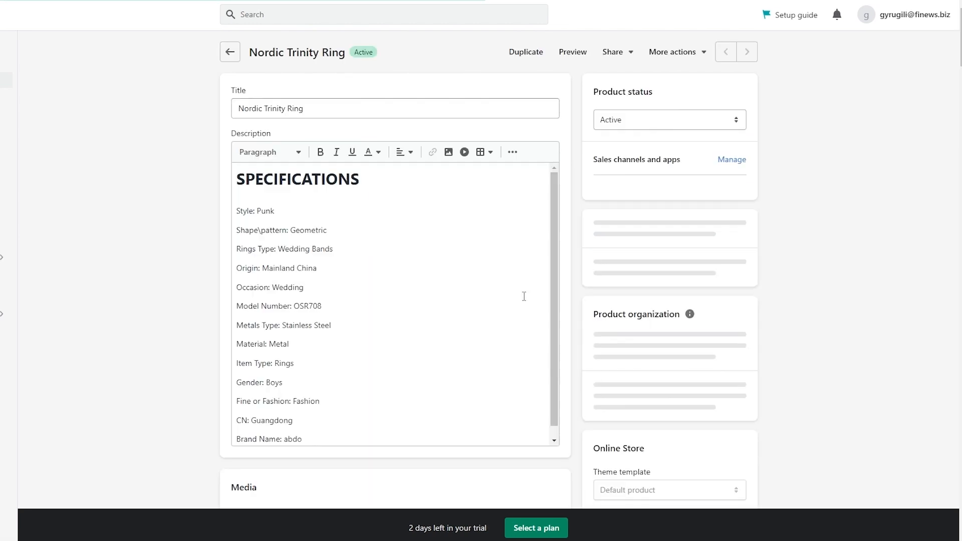
pyautogui.scroll(-4, 554, 313)
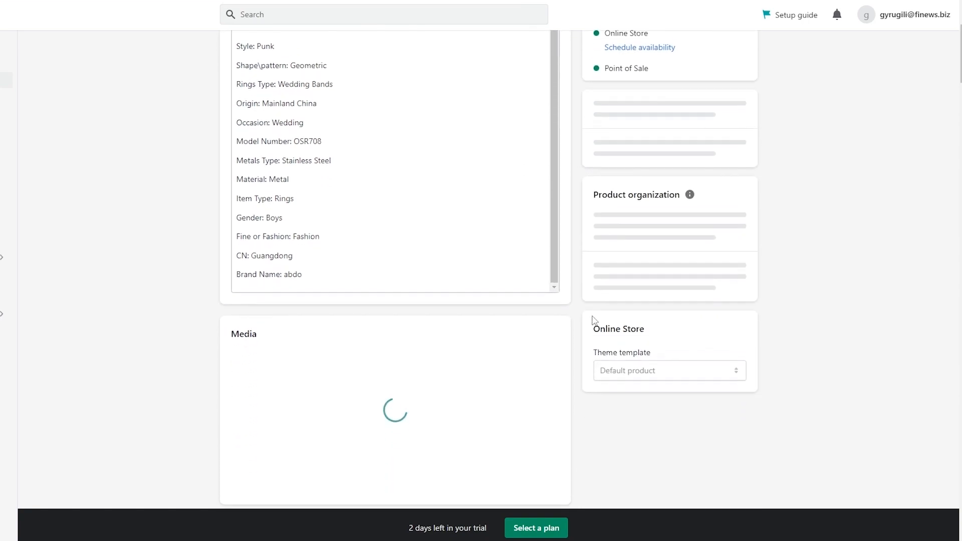
pyautogui.scroll(-3, 664, 349)
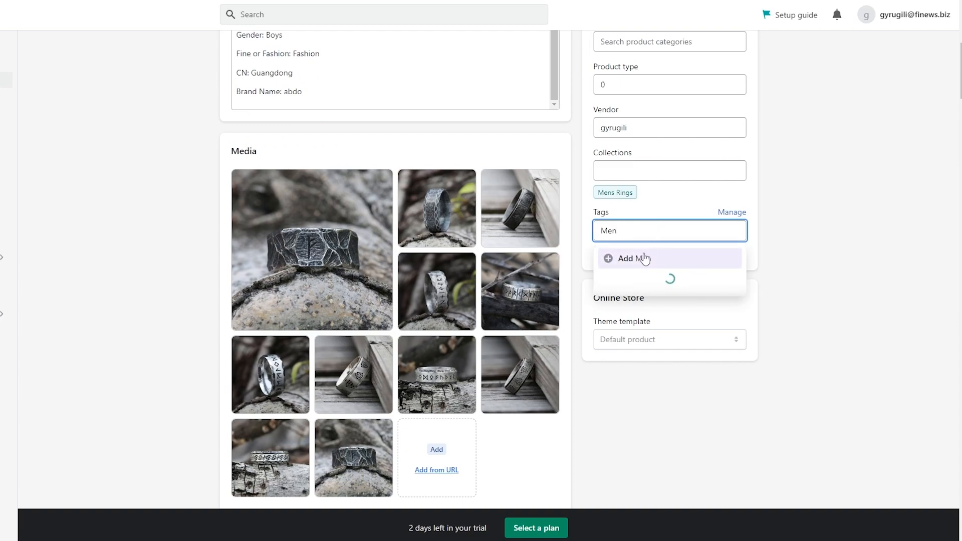
pyautogui.click(662, 312)
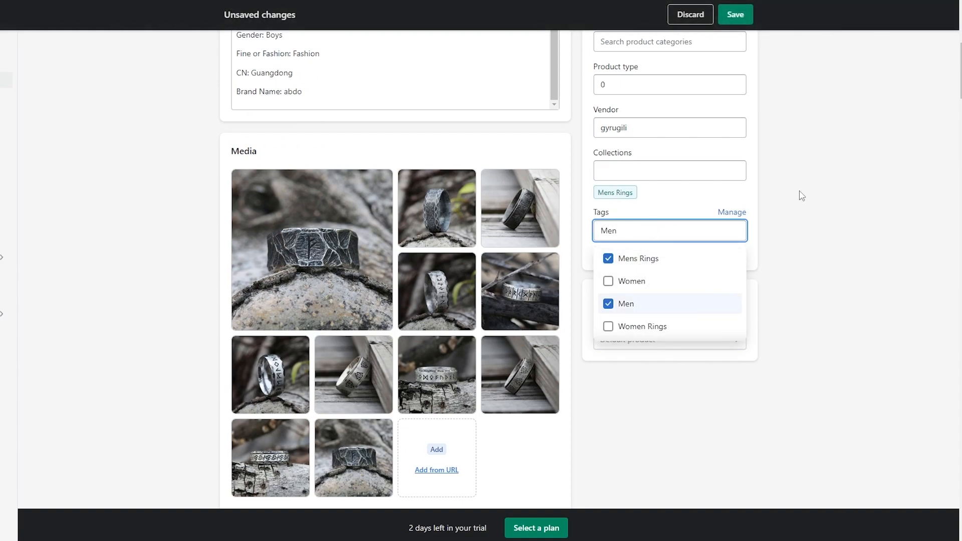
pyautogui.click(818, 181)
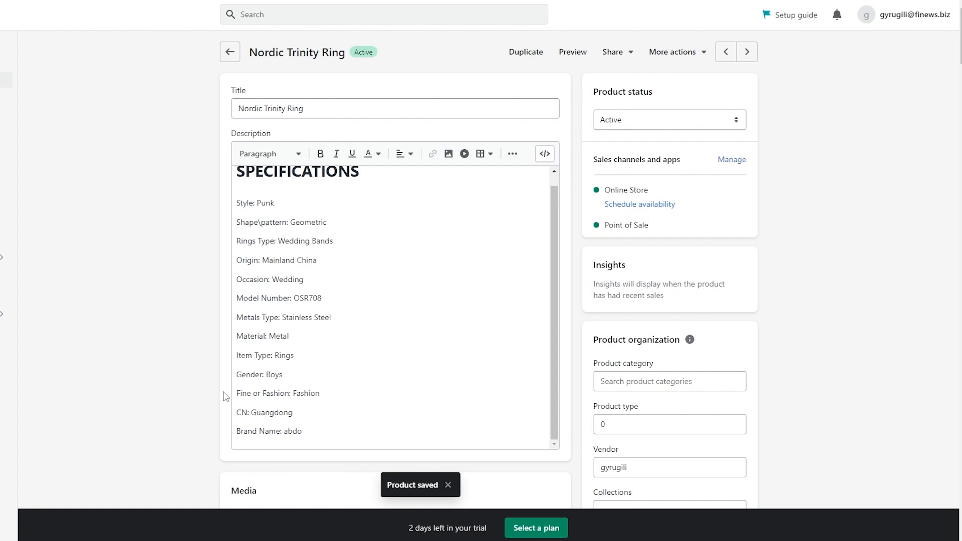
pyautogui.scroll(-7, 899, 208)
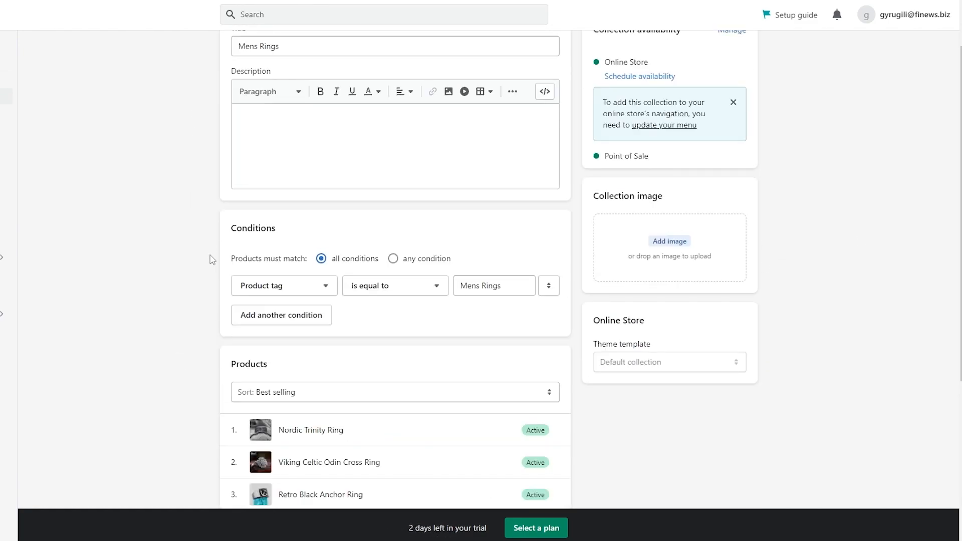
pyautogui.scroll(-3, 214, 257)
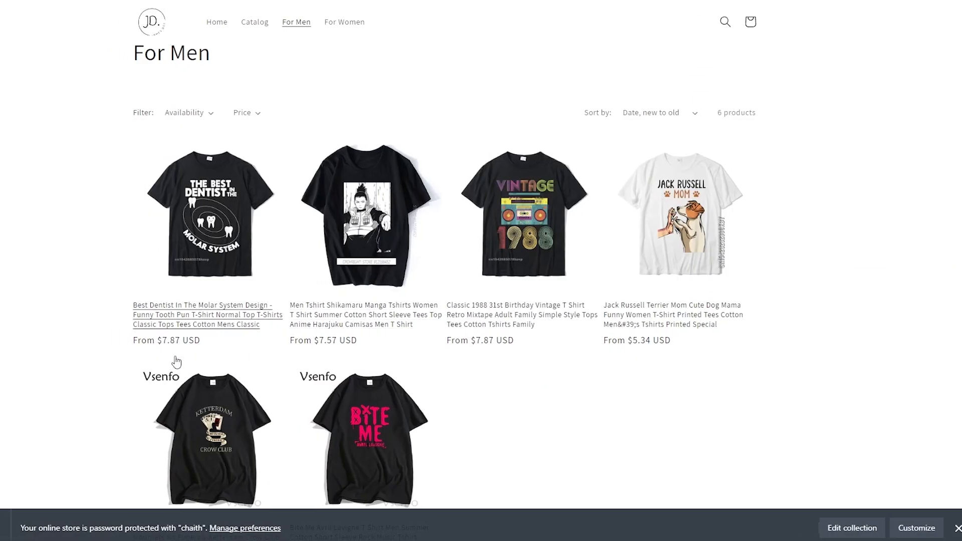
# Refresh the For Men collection on the storefront and check its products for the newly tagged rings.
pyautogui.scroll(-3, 185, 346)
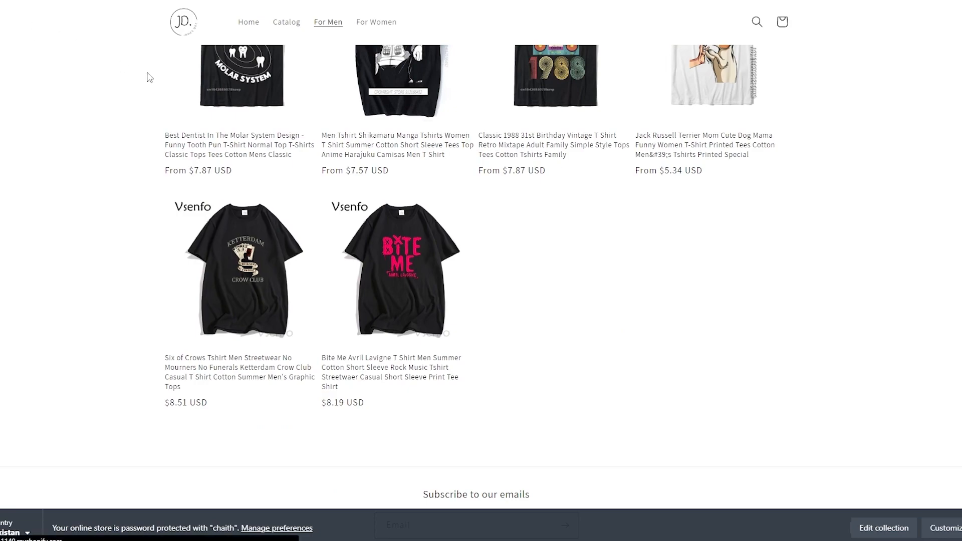
pyautogui.scroll(5, 281, 346)
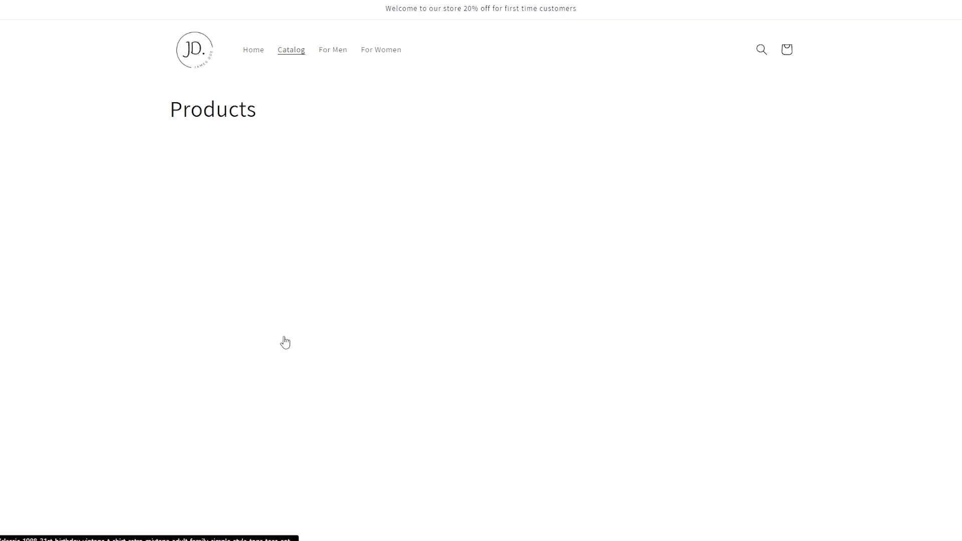
pyautogui.scroll(-3, 292, 340)
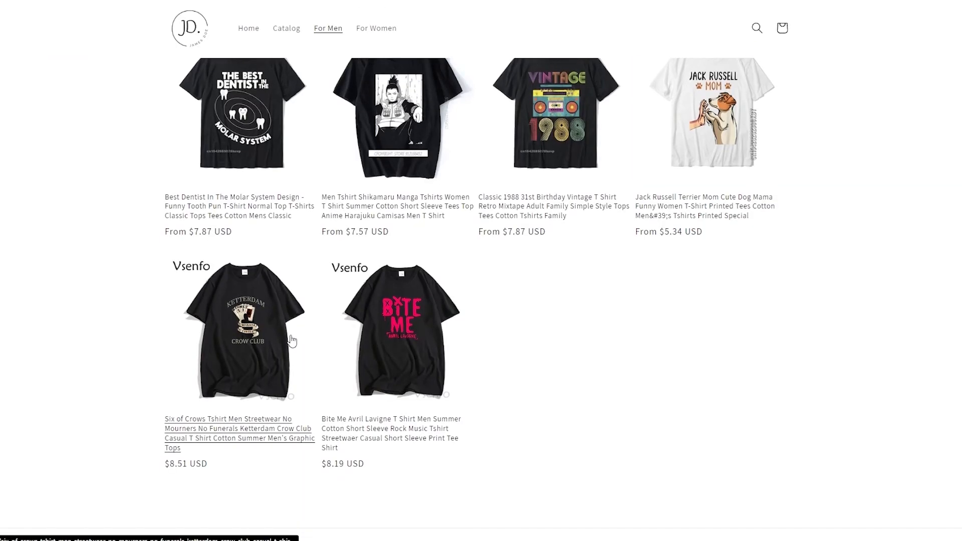
pyautogui.scroll(2, 292, 341)
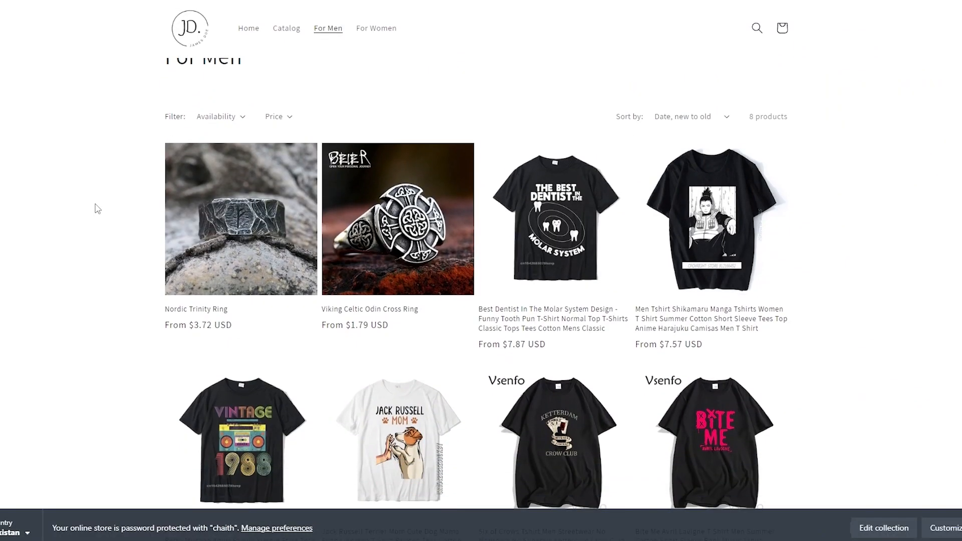
pyautogui.scroll(-2, 95, 208)
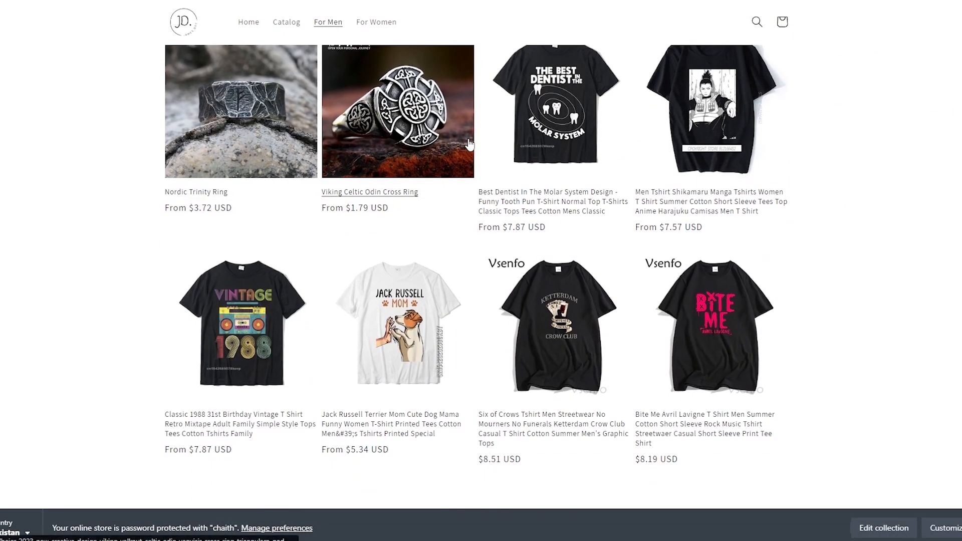
pyautogui.scroll(-2, 333, 219)
pyautogui.scroll(4, 350, 220)
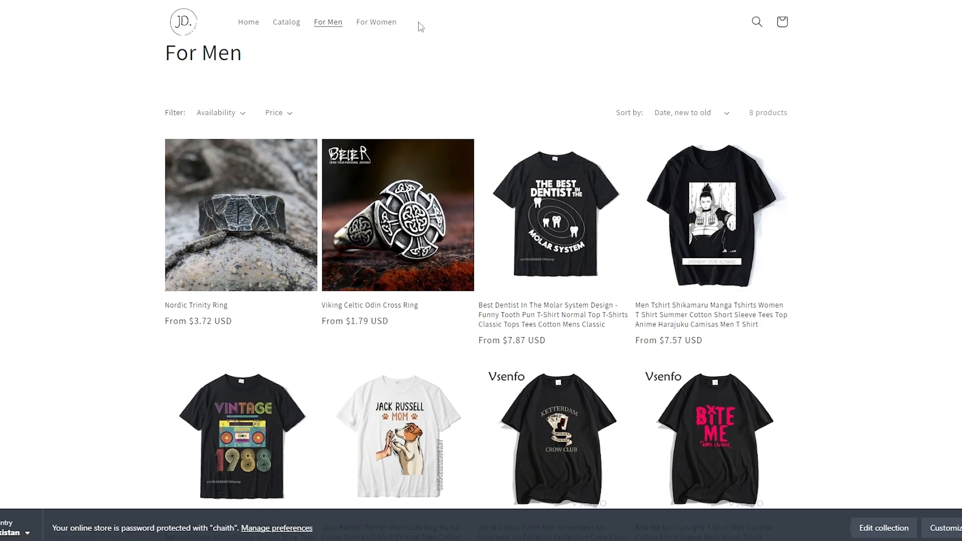
pyautogui.scroll(1, 388, 27)
pyautogui.scroll(-2, 477, 30)
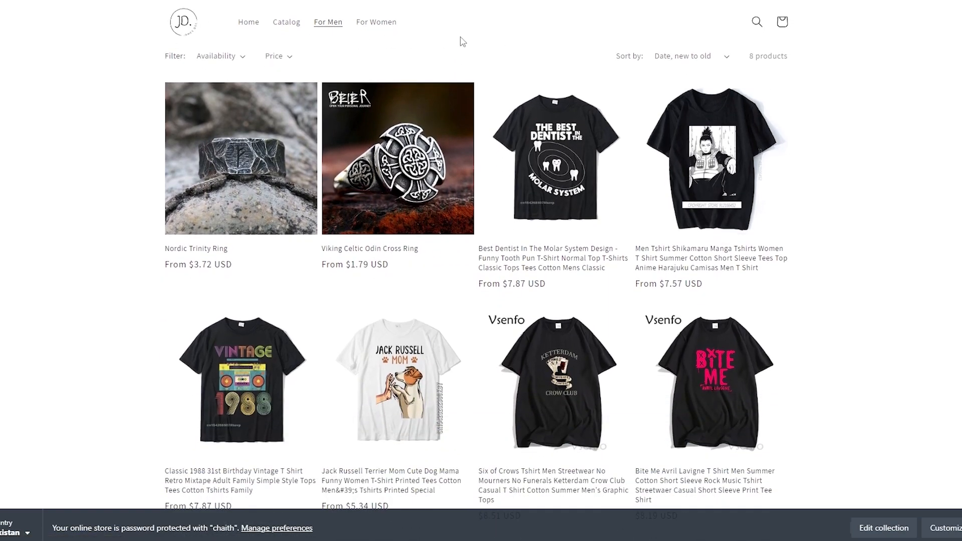
# View the For Women collection on the storefront and return to the home page.
pyautogui.click(379, 20)
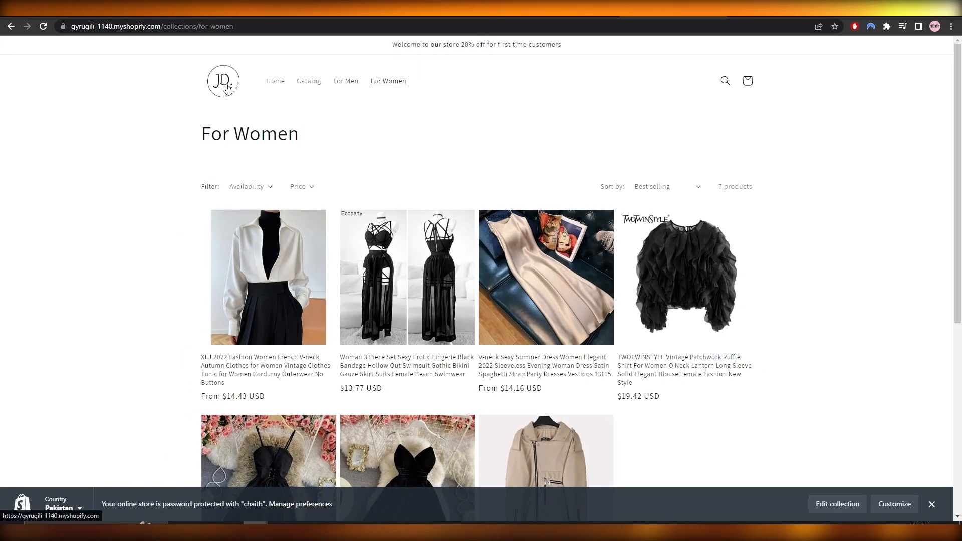
pyautogui.click(227, 89)
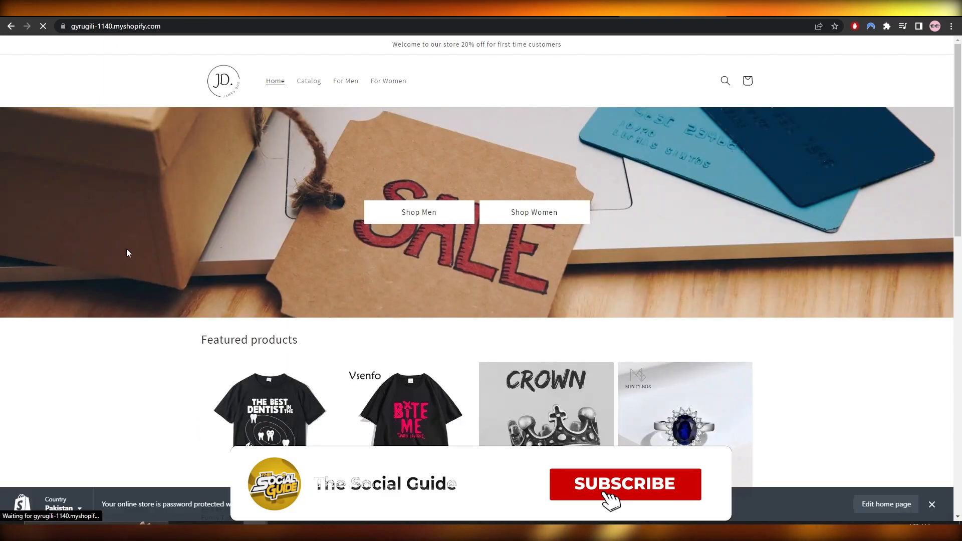